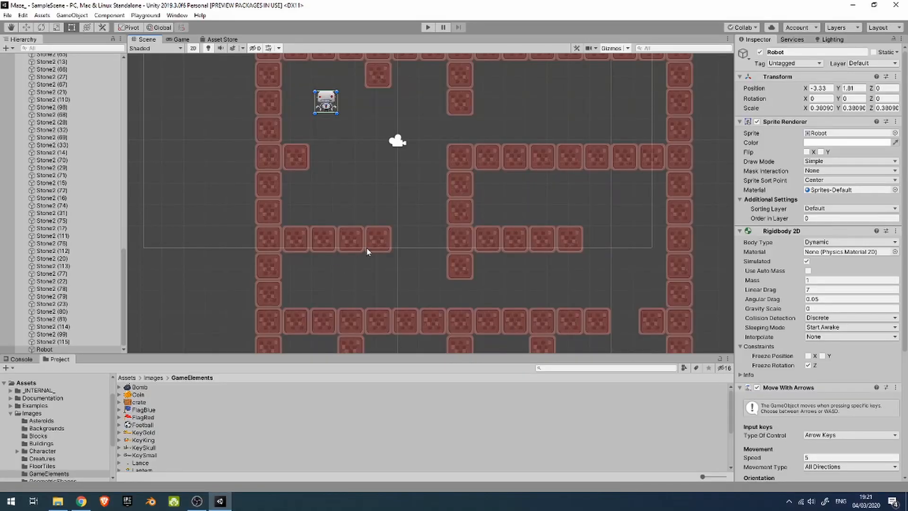
# Look over the whole maze and step through the Stone2 objects listed in the scene hierarchy
pyautogui.scroll(-2, 368, 250)
pyautogui.scroll(-2, 369, 250)
pyautogui.moveTo(373, 255); pyautogui.dragTo(416, 172, button='middle')
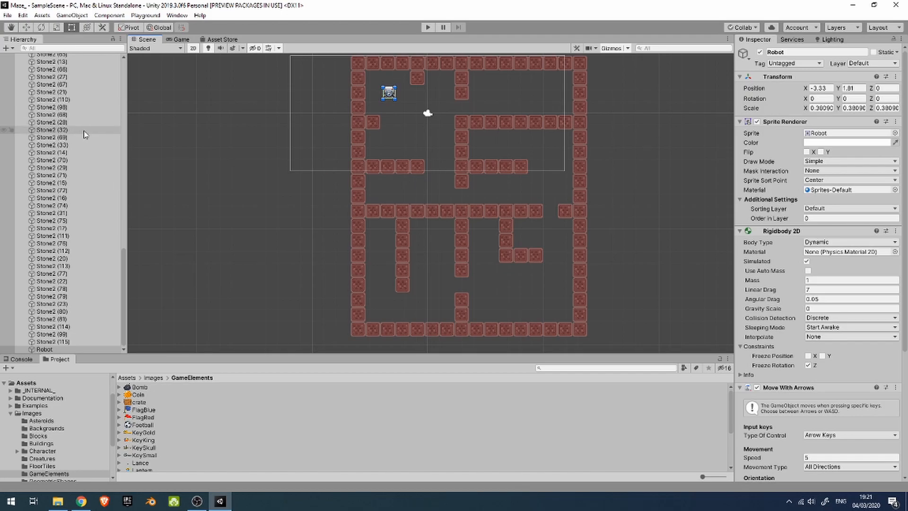
pyautogui.scroll(20, 83, 132)
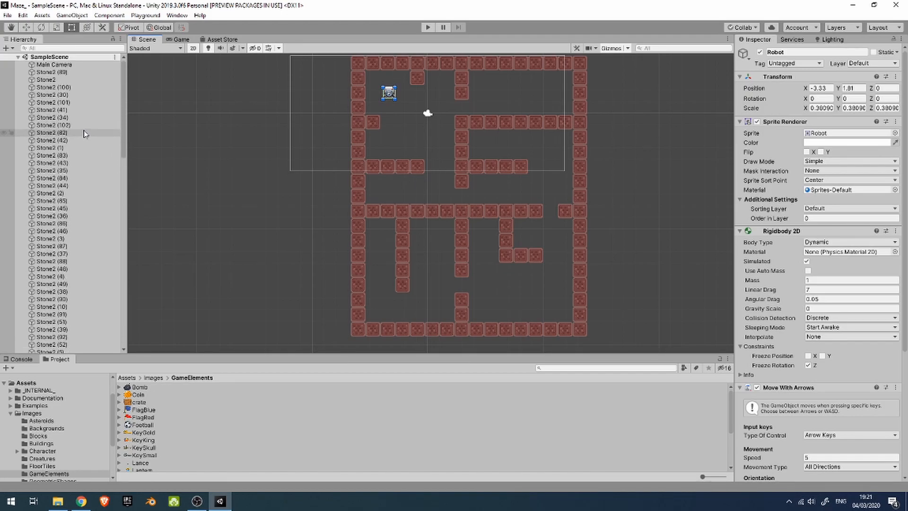
pyautogui.click(69, 72)
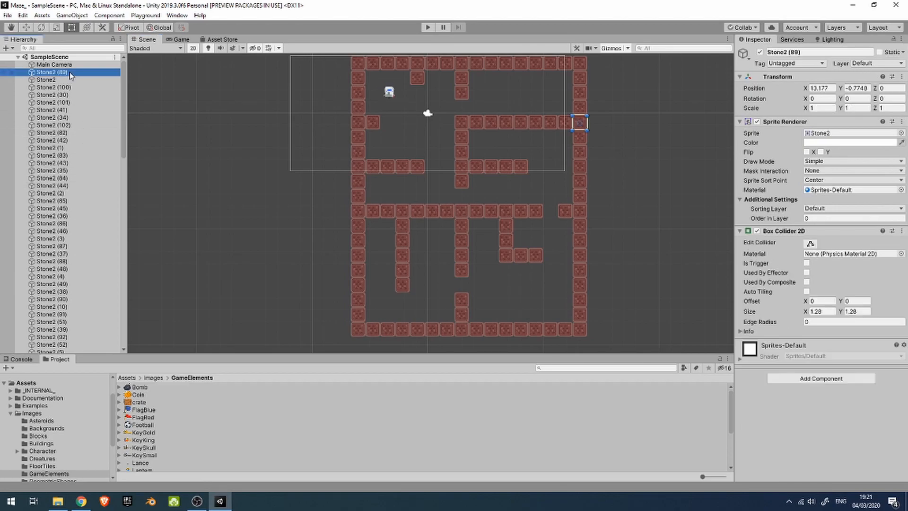
pyautogui.press('Down')
pyautogui.press('Down')
pyautogui.press('Down')
pyautogui.press('Down')
pyautogui.press('Down')
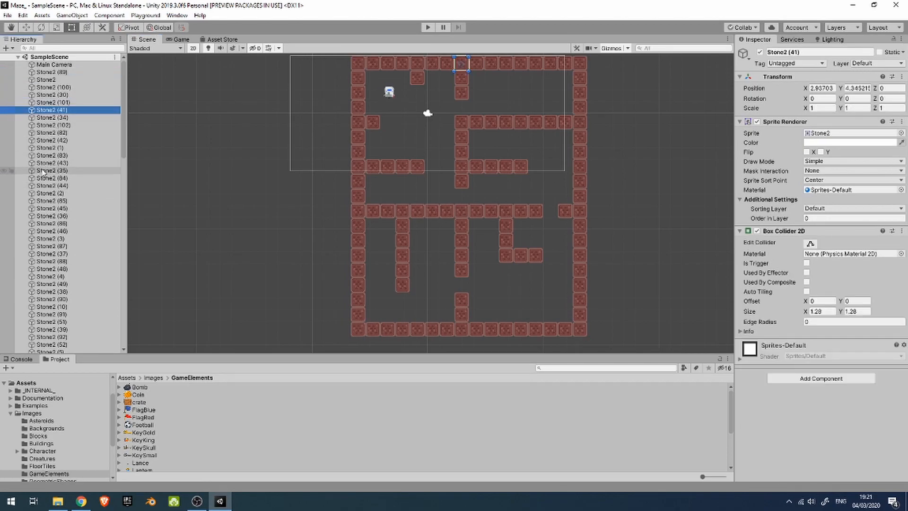
pyautogui.scroll(-20, 85, 189)
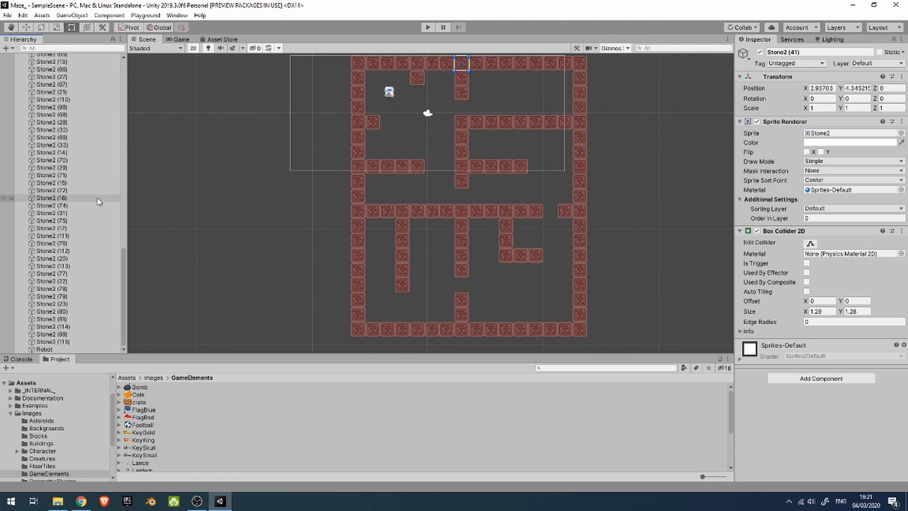
pyautogui.scroll(20, 98, 201)
pyautogui.scroll(3, 98, 201)
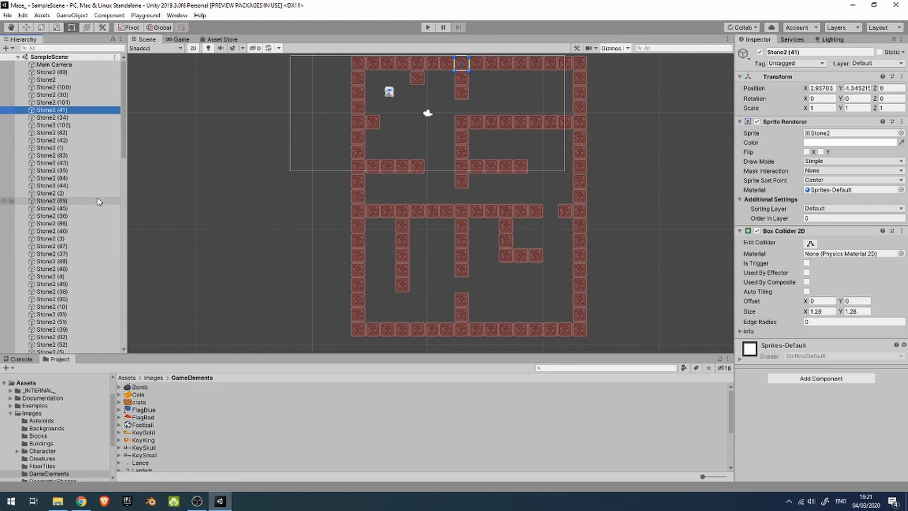
pyautogui.click(74, 72)
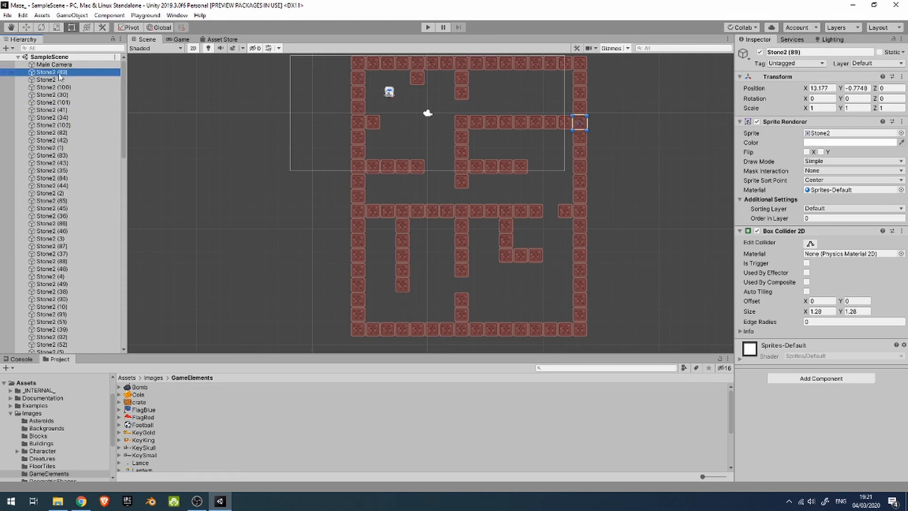
pyautogui.scroll(-2, 77, 79)
pyautogui.scroll(2, 77, 78)
# Create an empty game object named Bricks in SampleScene
pyautogui.click(75, 64)
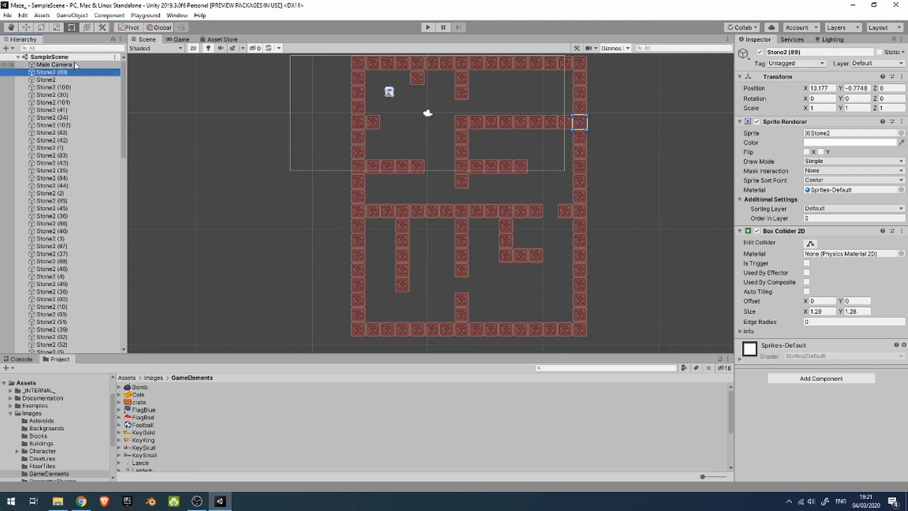
pyautogui.rightClick(75, 64)
pyautogui.click(62, 60)
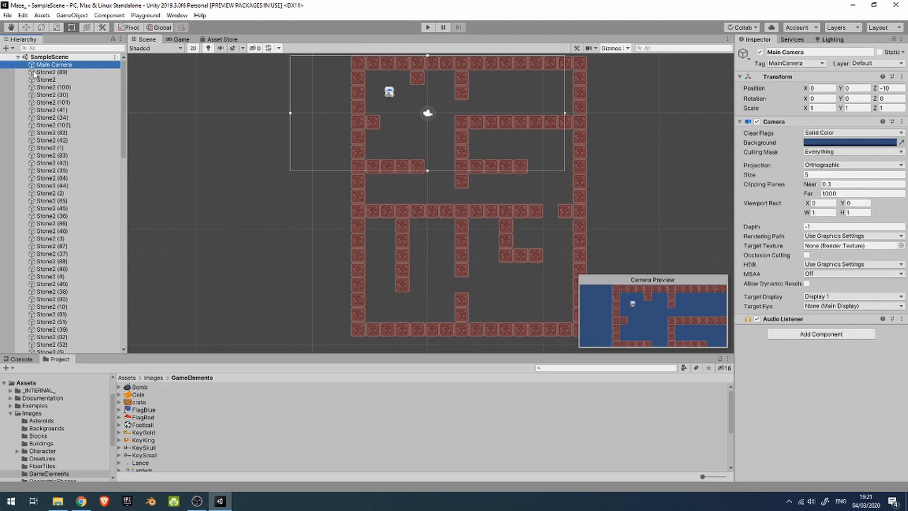
pyautogui.click(62, 57)
pyautogui.rightClick(62, 58)
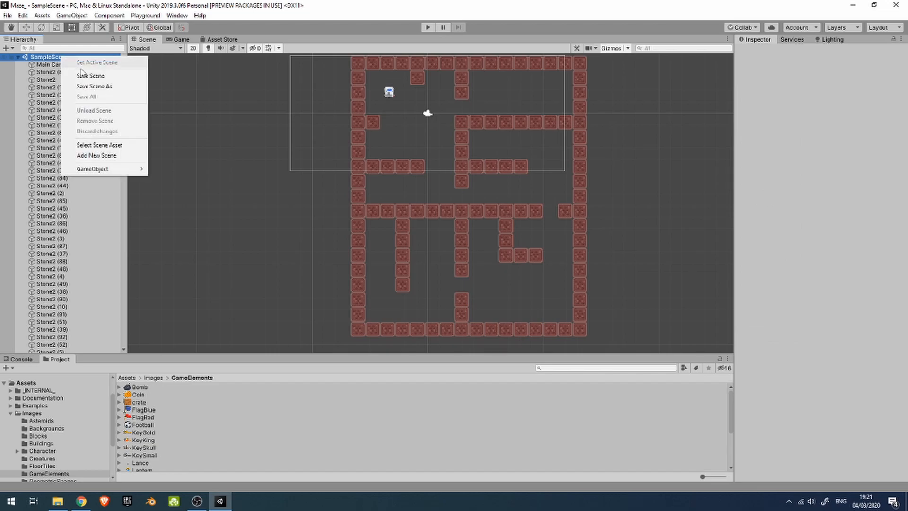
pyautogui.moveTo(122, 168)
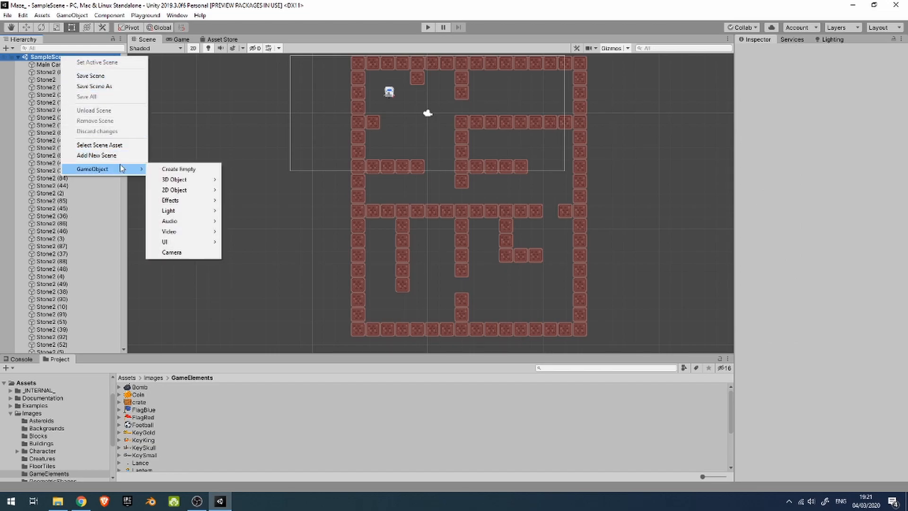
pyautogui.click(192, 169)
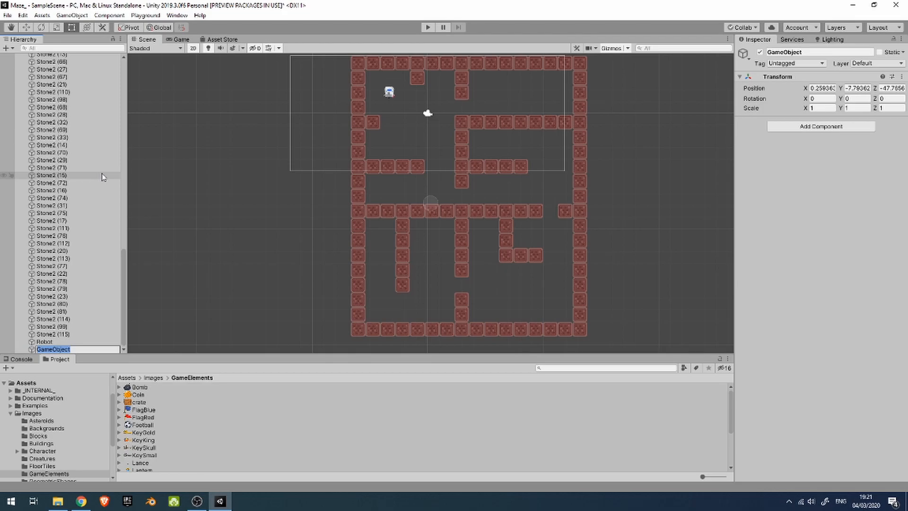
pyautogui.write('B')
pyautogui.press('Return')
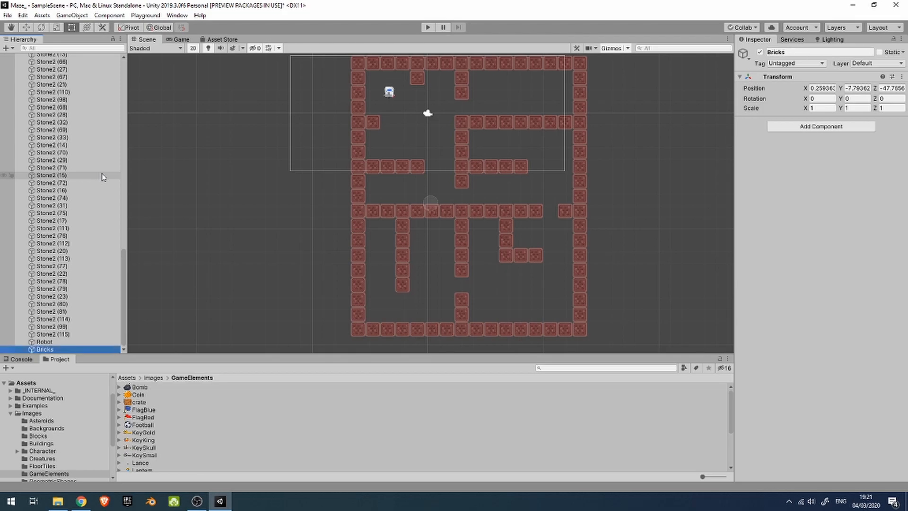
# Move all the maze blocks, from Stone2 (89) through Stone2 (115), into the Bricks object as its children
pyautogui.click(70, 334)
pyautogui.scroll(5, 46, 274)
pyautogui.scroll(15, 46, 274)
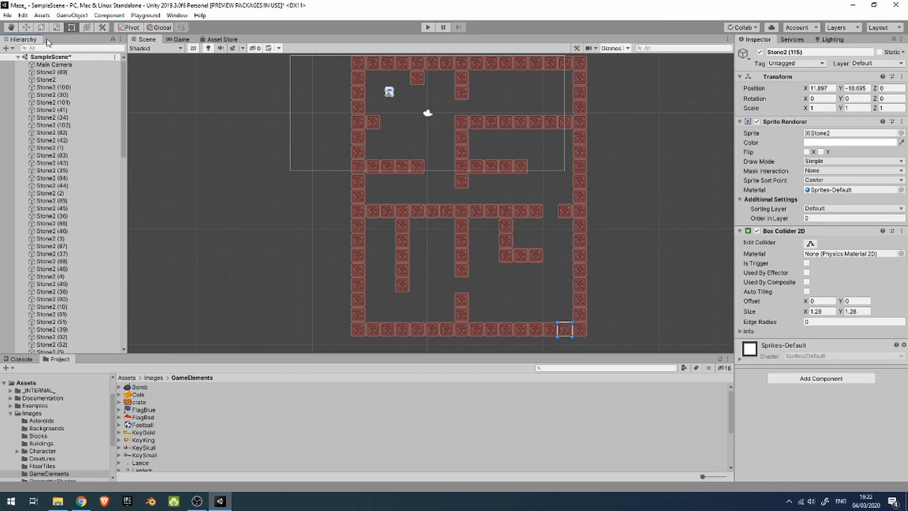
pyautogui.keyDown('shift'); pyautogui.click(61, 72); pyautogui.keyUp('shift')
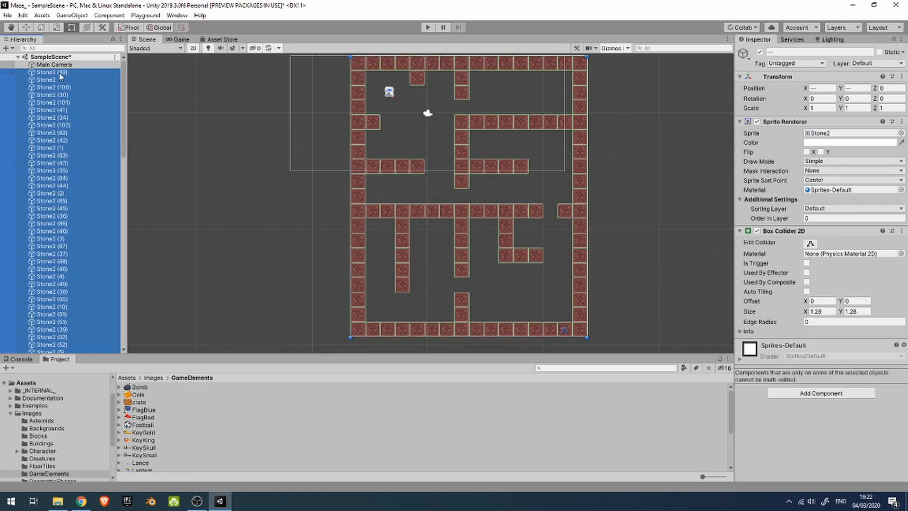
pyautogui.scroll(-20, 80, 179)
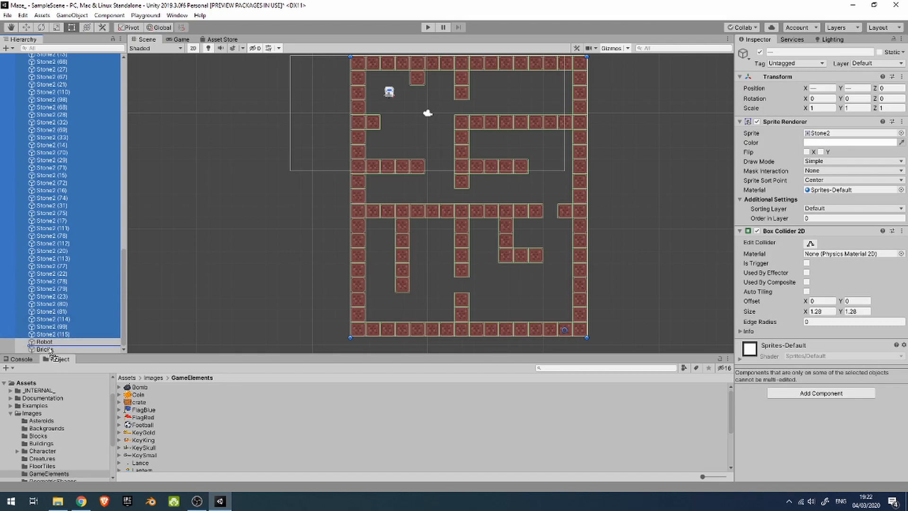
pyautogui.moveTo(48, 353); pyautogui.dragTo(44, 349)
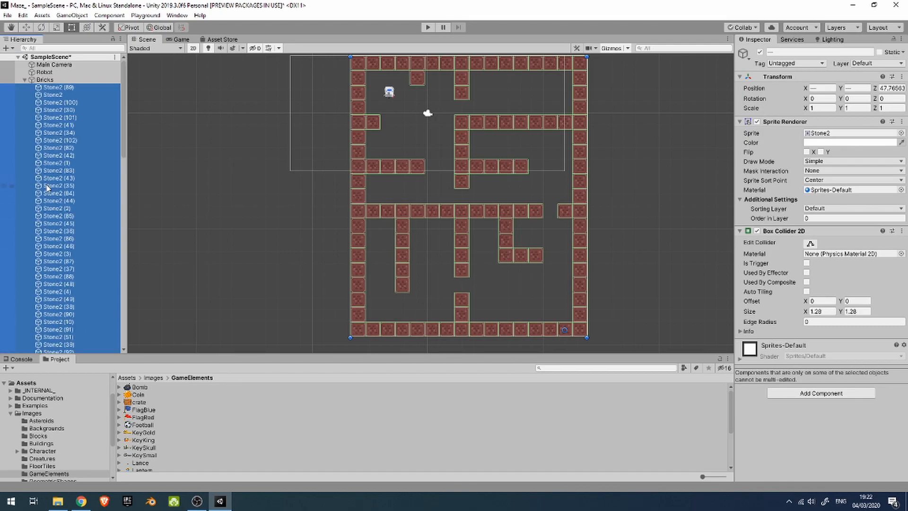
# Rename the Bricks parent object as Stones and collapse its list of children
pyautogui.click(48, 81)
pyautogui.click(48, 80)
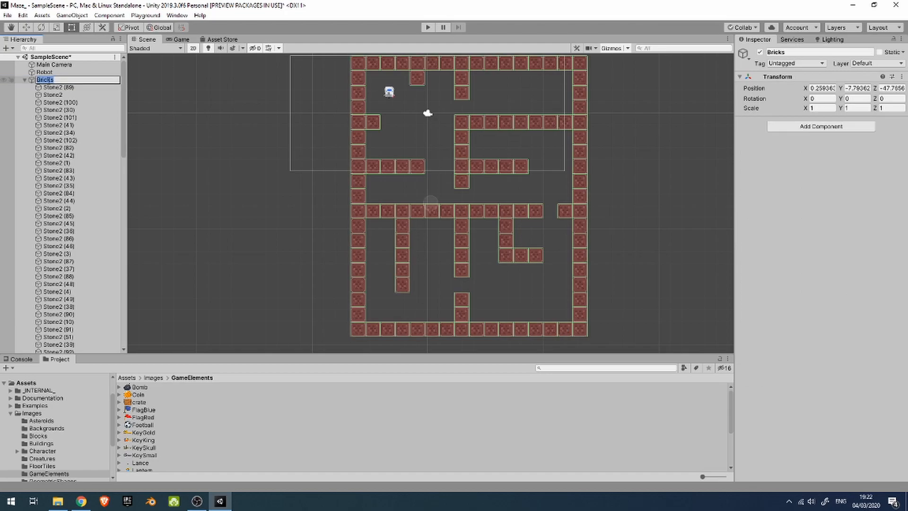
pyautogui.write('Stones')
pyautogui.press('Return')
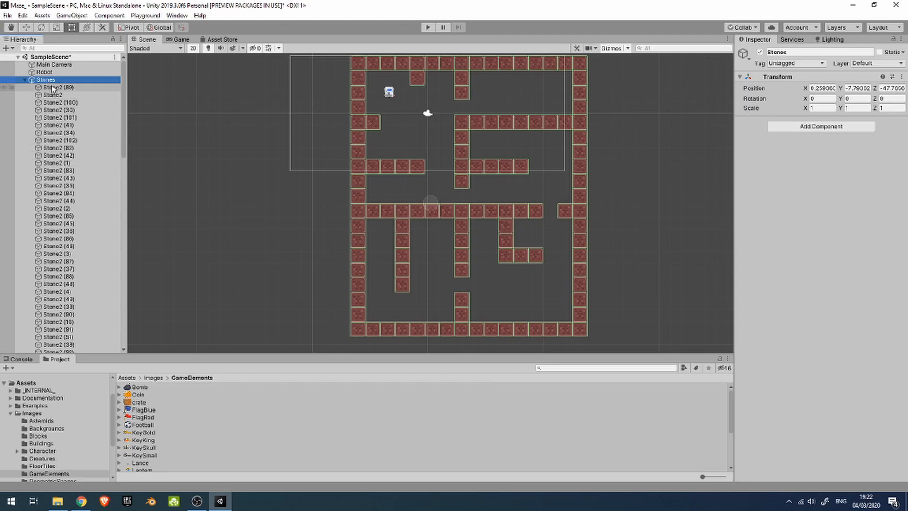
pyautogui.click(24, 80)
pyautogui.click(56, 121)
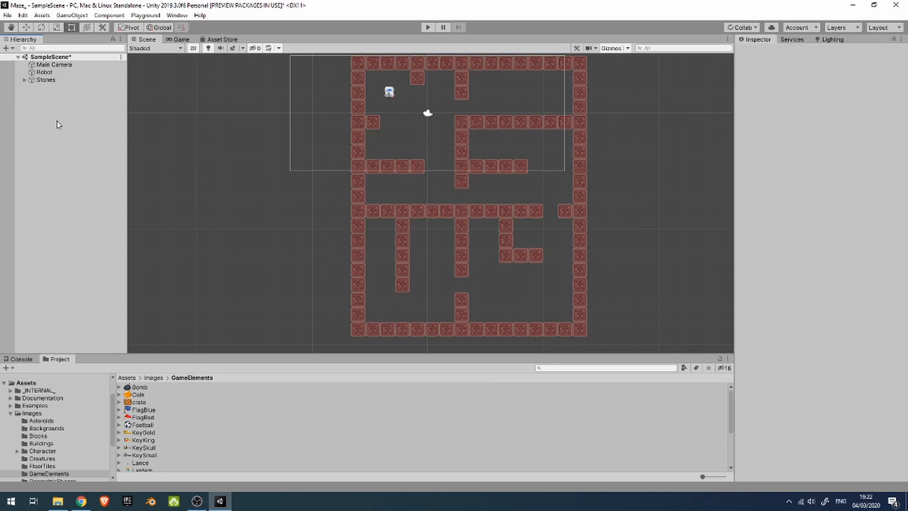
pyautogui.click(57, 83)
pyautogui.scroll(-3, 406, 204)
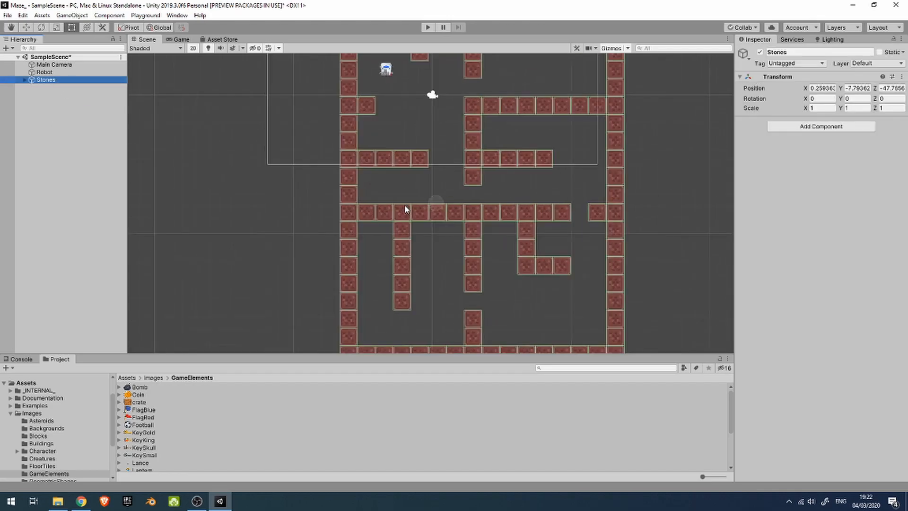
pyautogui.scroll(3, 413, 208)
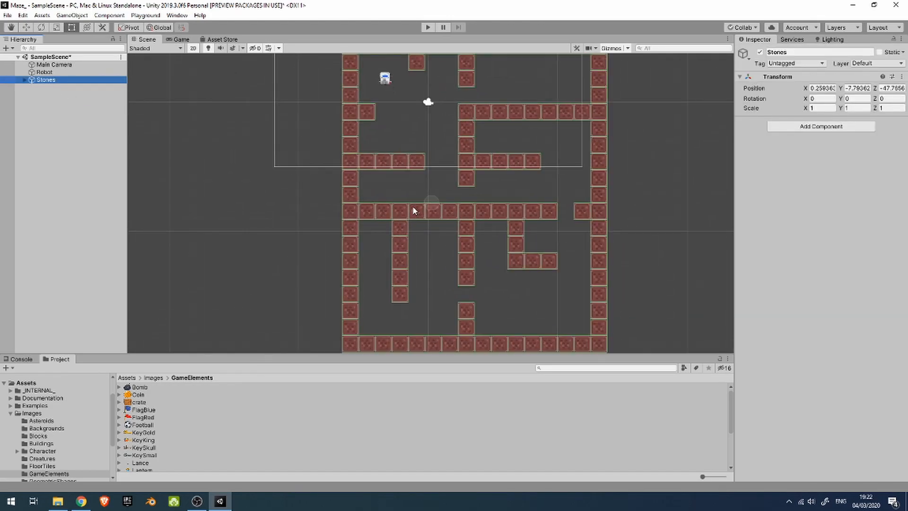
pyautogui.scroll(-1, 413, 208)
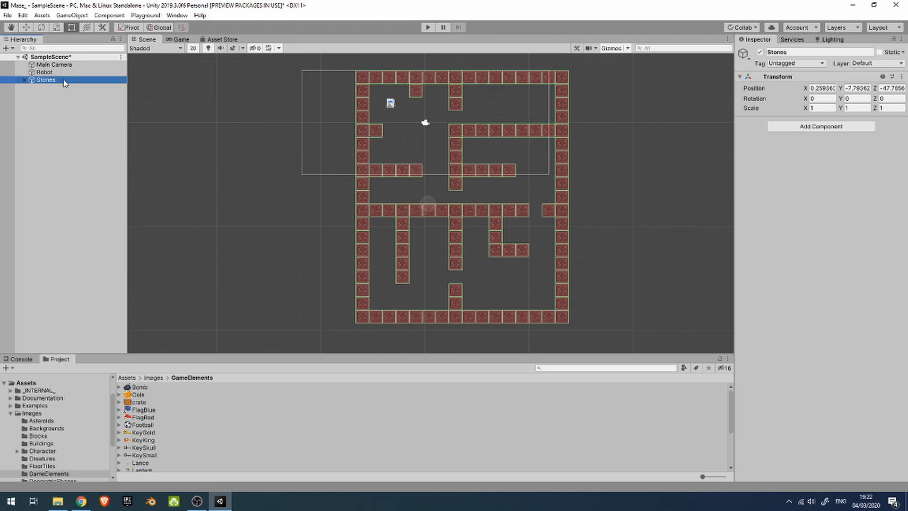
pyautogui.press('F2')
pyautogui.click(68, 121)
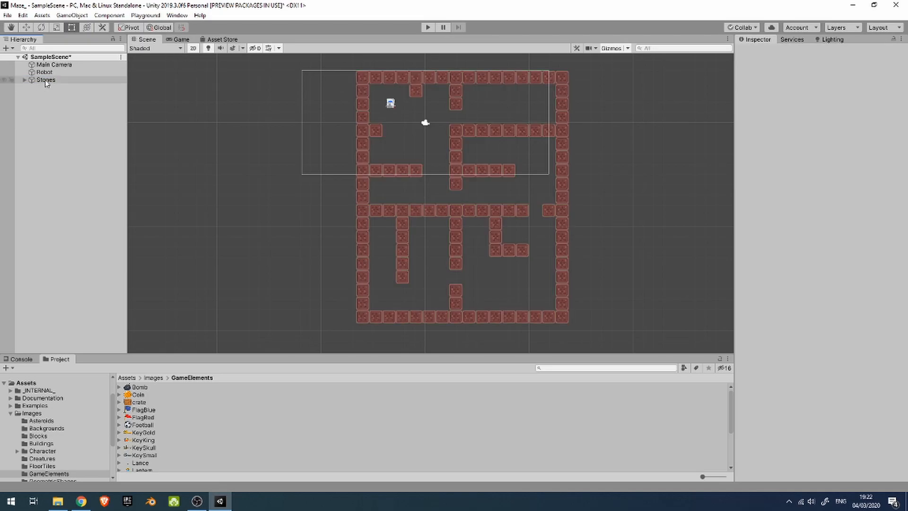
# Try scaling the whole Stones group uniformly with the Scale tool and undo the change
pyautogui.click(48, 81)
pyautogui.press('e')
pyautogui.press('r')
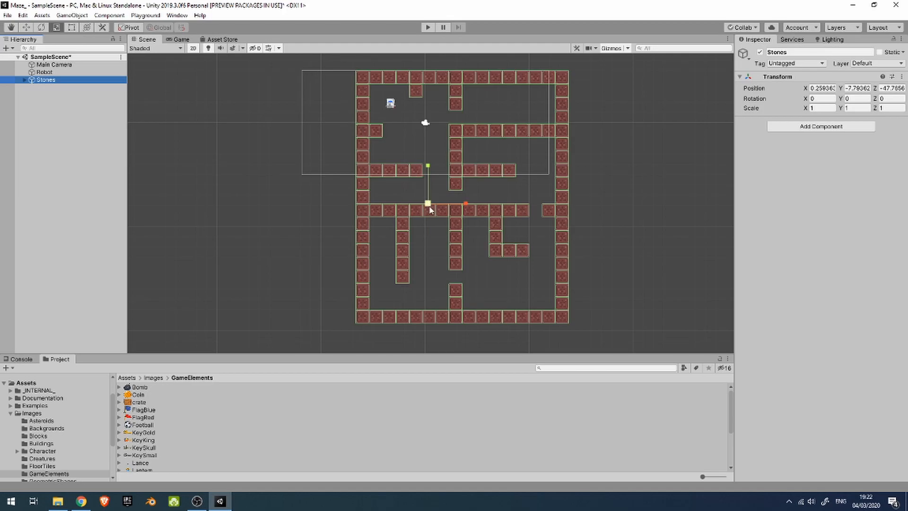
pyautogui.moveTo(429, 204); pyautogui.dragTo(476, 211)
pyautogui.hotkey('ctrl', 'z')
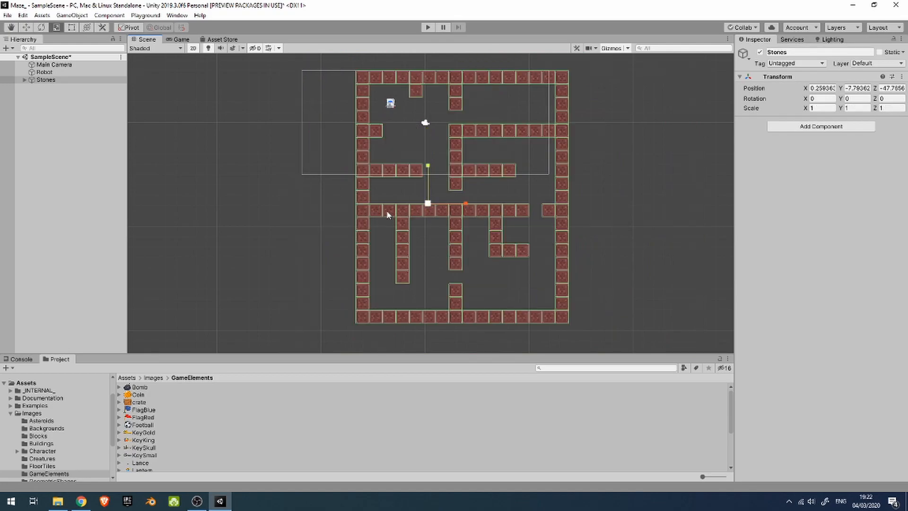
# Move the whole Stones group slightly upward to about Y -7.57
pyautogui.press('w')
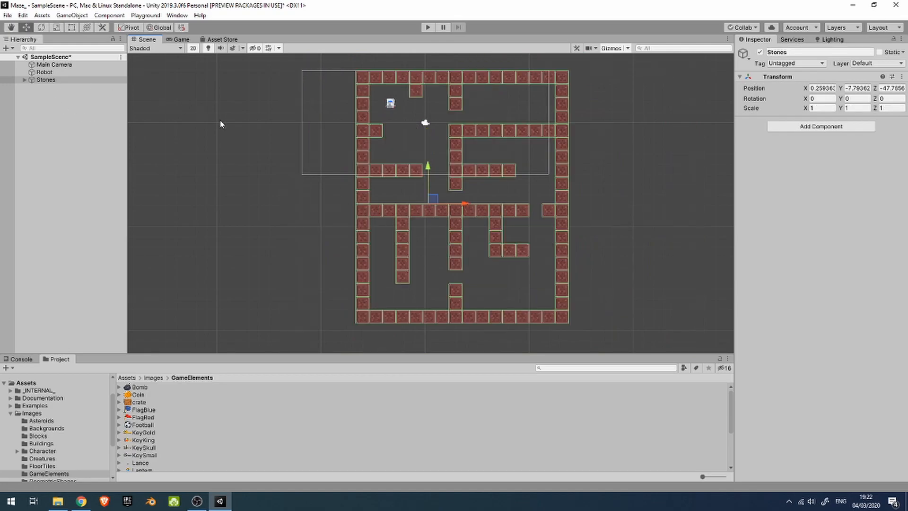
pyautogui.moveTo(427, 166)
pyautogui.mouseDown()
pyautogui.moveTo(429, 217)
pyautogui.moveTo(428, 164)
pyautogui.mouseUp()
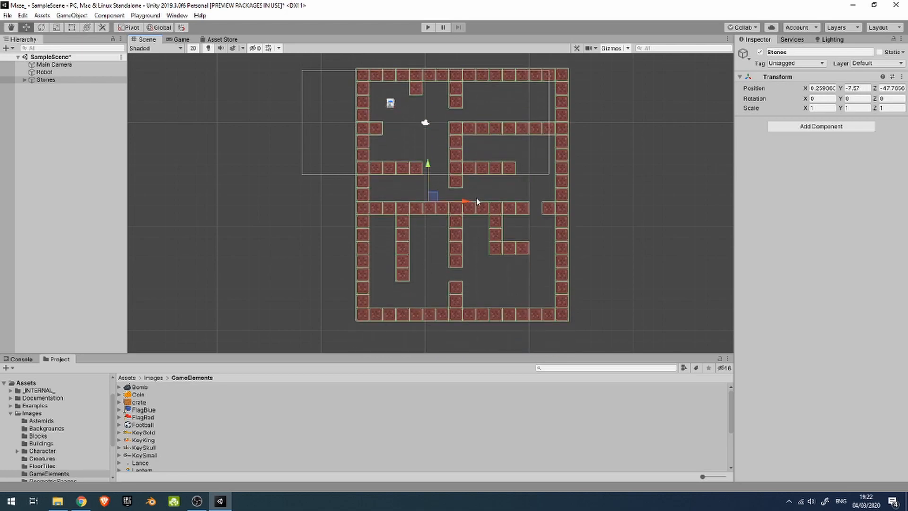
# Try moving the Stones group to about X 0.72 and Y -10.08, and undo both moves
pyautogui.moveTo(470, 204)
pyautogui.mouseDown()
pyautogui.moveTo(321, 206)
pyautogui.moveTo(496, 206)
pyautogui.moveTo(474, 206)
pyautogui.mouseUp()
pyautogui.moveTo(432, 166); pyautogui.dragTo(432, 190)
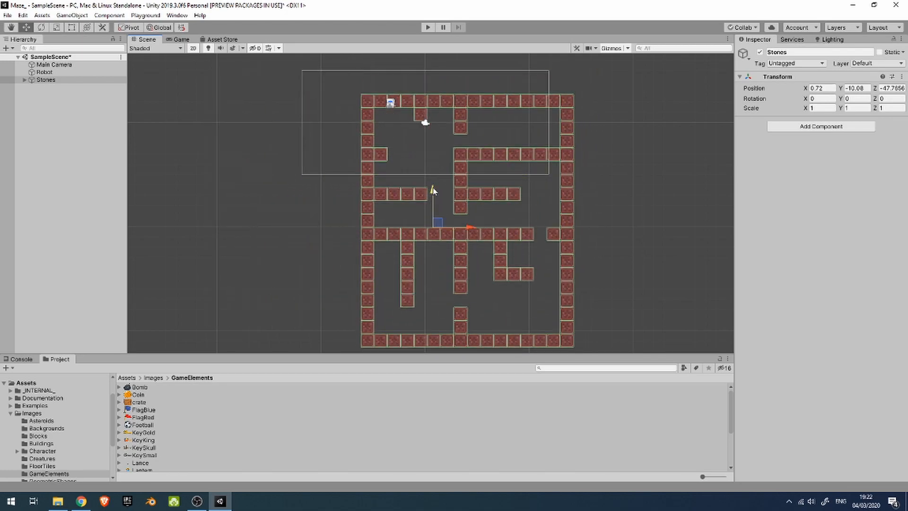
pyautogui.hotkey('ctrl', 'z')
pyautogui.hotkey('ctrl', 'z')
# Save the scene
pyautogui.hotkey('ctrl', 's')
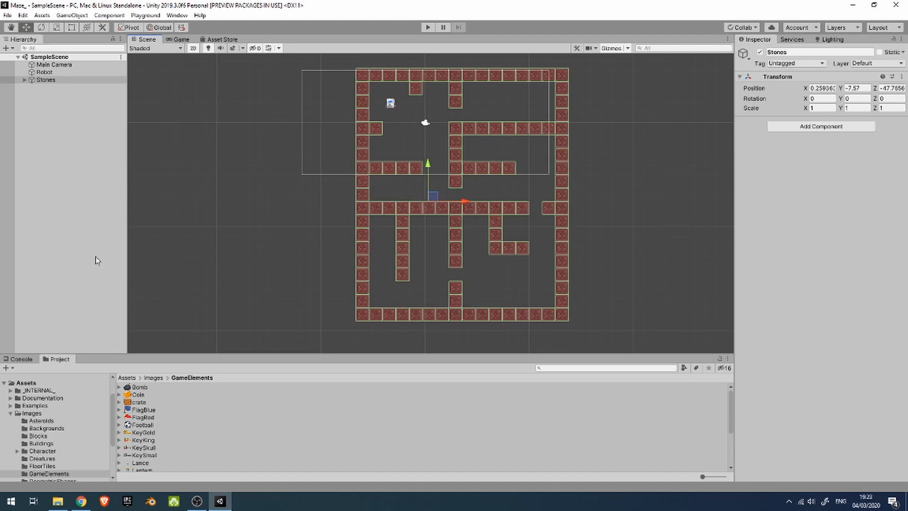
# Enlarge the project asset area and show the contents of the Images > GameElements folder
pyautogui.moveTo(255, 356); pyautogui.dragTo(321, 247)
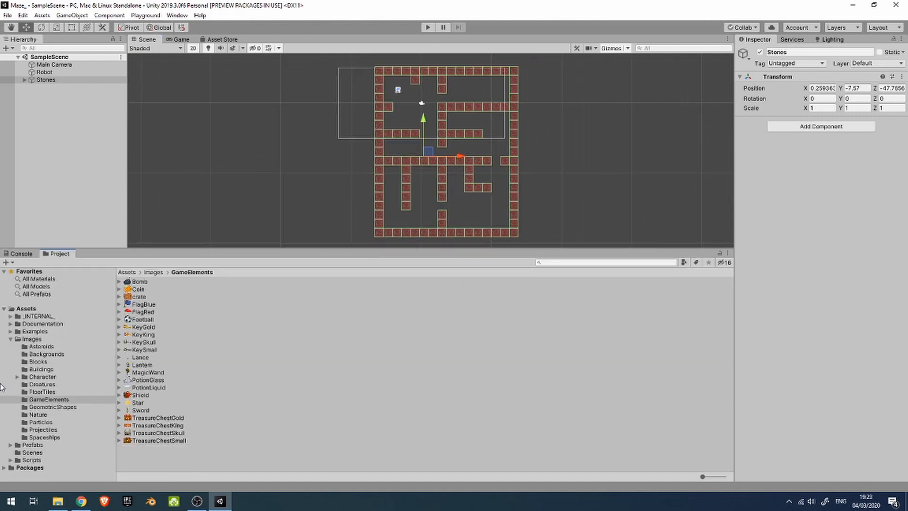
pyautogui.click(46, 308)
pyautogui.click(36, 339)
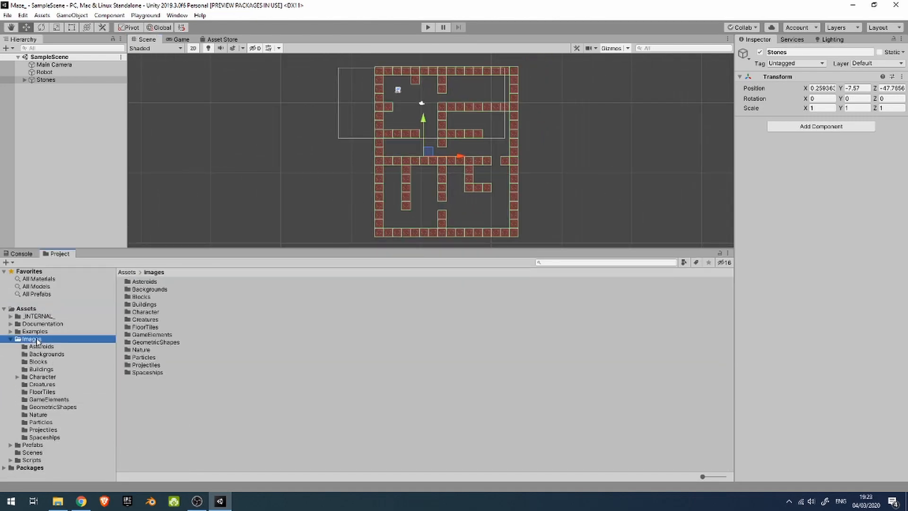
pyautogui.click(56, 400)
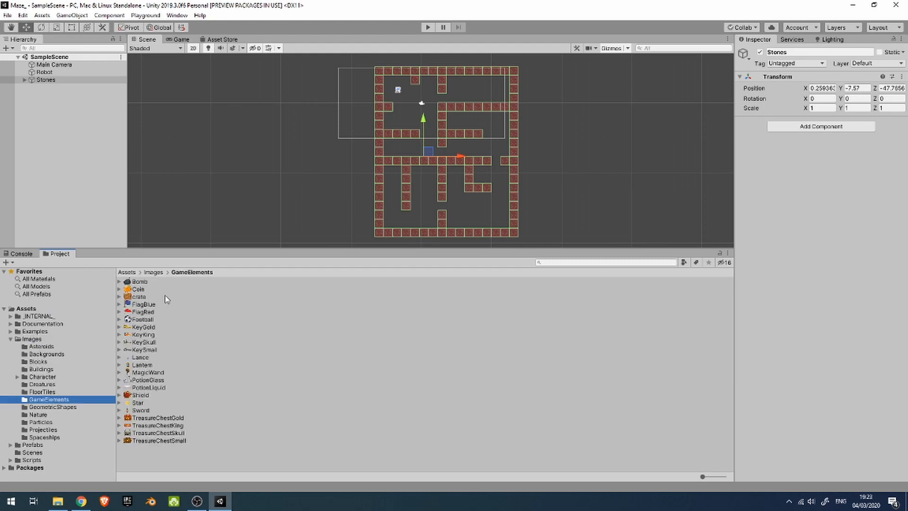
# Preview candidate collectable images in GameElements, including TreasureChestSkull, Shield, Football, crate, Coin and Star
pyautogui.click(160, 433)
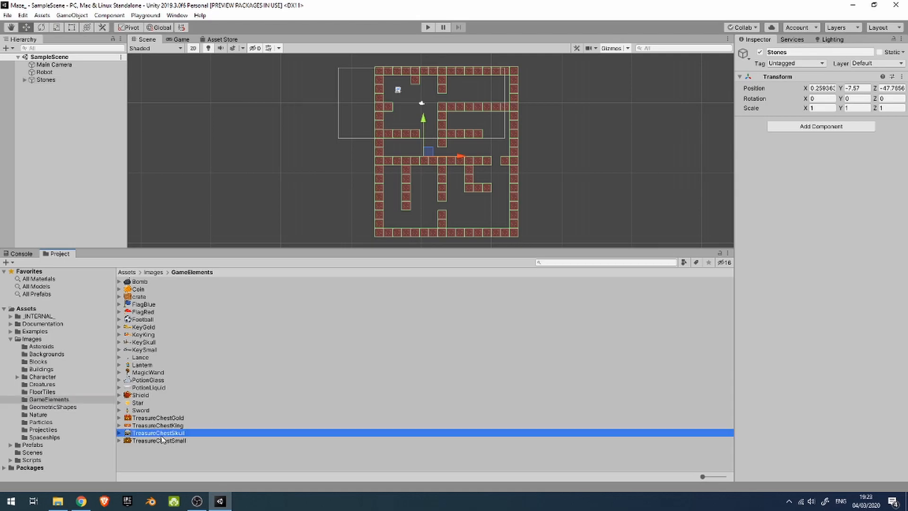
pyautogui.click(159, 420)
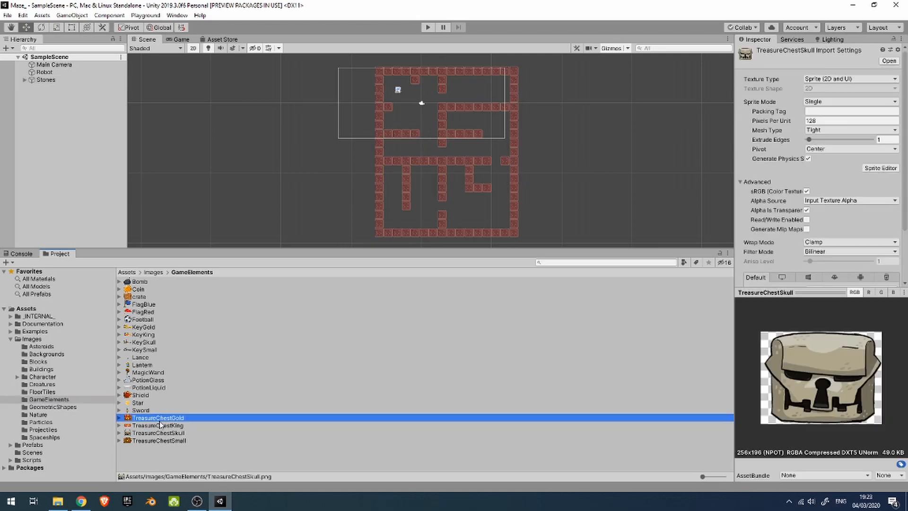
pyautogui.click(142, 396)
pyautogui.click(141, 320)
pyautogui.click(141, 297)
pyautogui.click(139, 289)
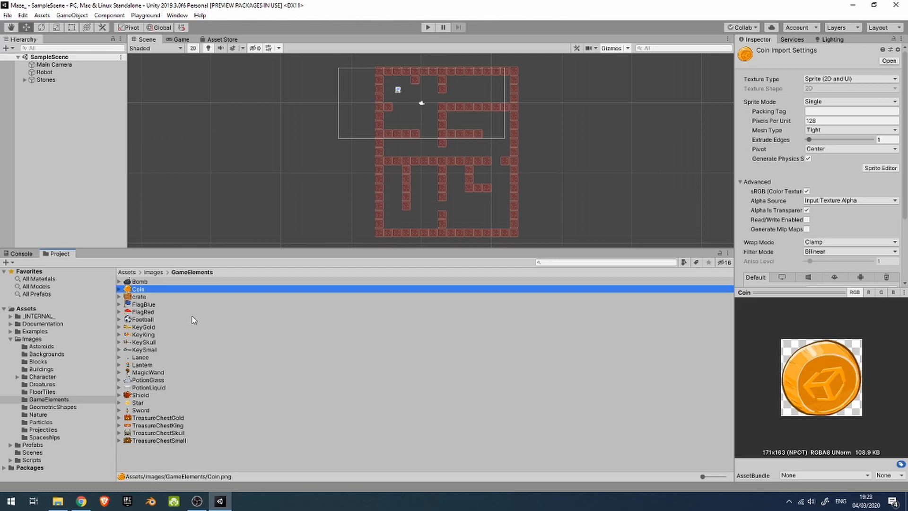
pyautogui.click(138, 403)
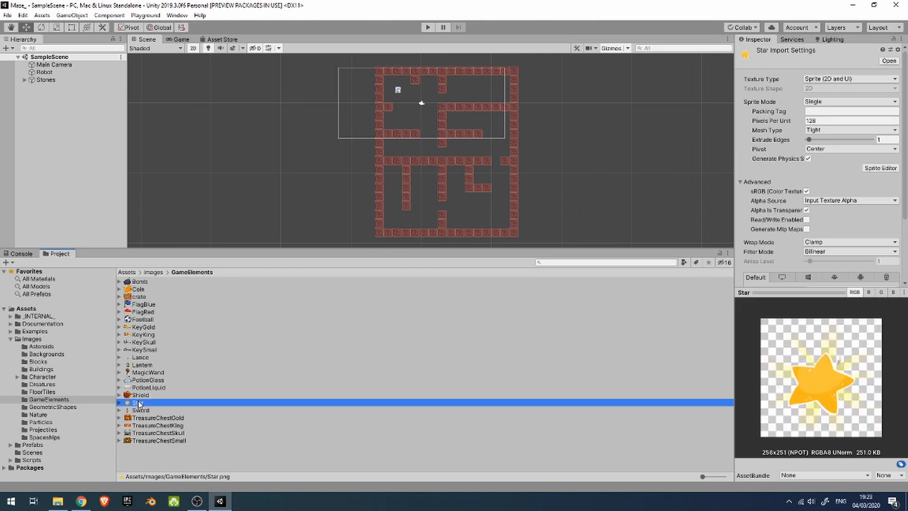
pyautogui.click(142, 290)
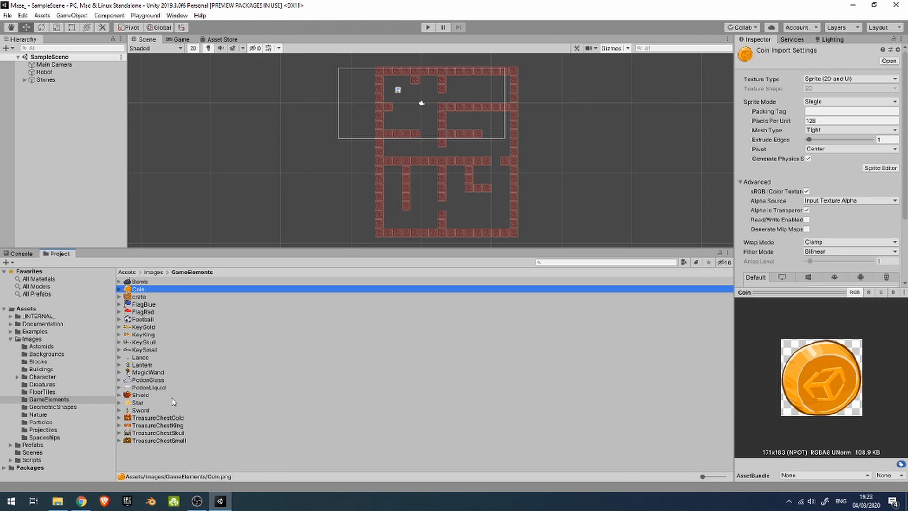
# Compare the previews of the TreasureChestGold, TreasureChestKing, TreasureChestSkull and TreasureChestSmall images
pyautogui.click(270, 411)
pyautogui.click(155, 469)
pyautogui.click(171, 418)
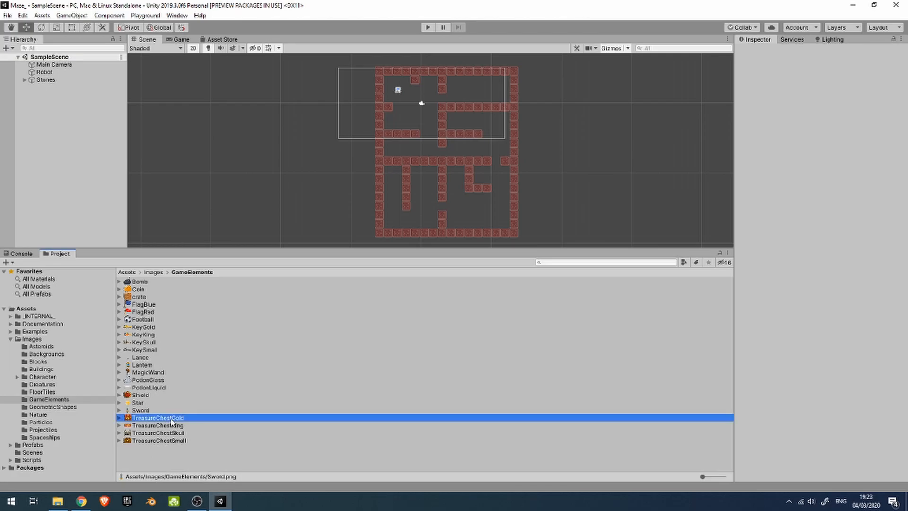
pyautogui.press('Down')
pyautogui.press('Down')
pyautogui.press('Down')
pyautogui.press('Up')
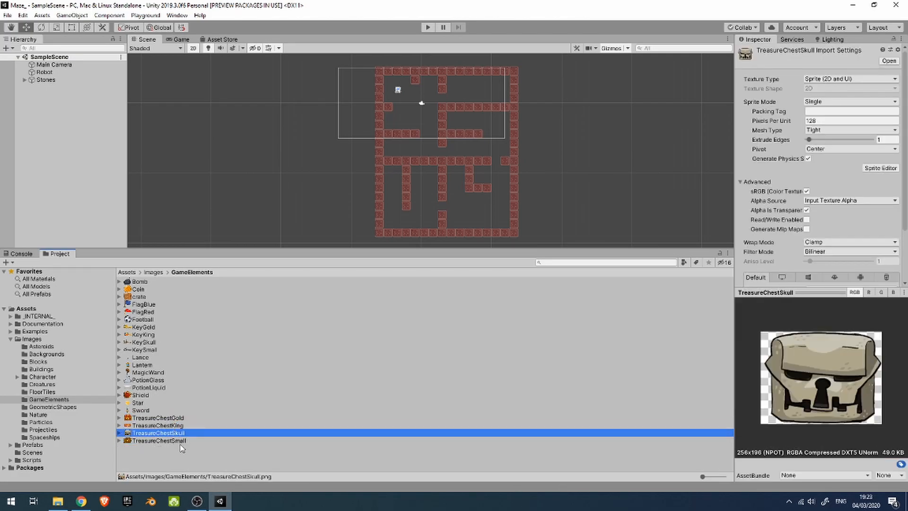
pyautogui.press('Up')
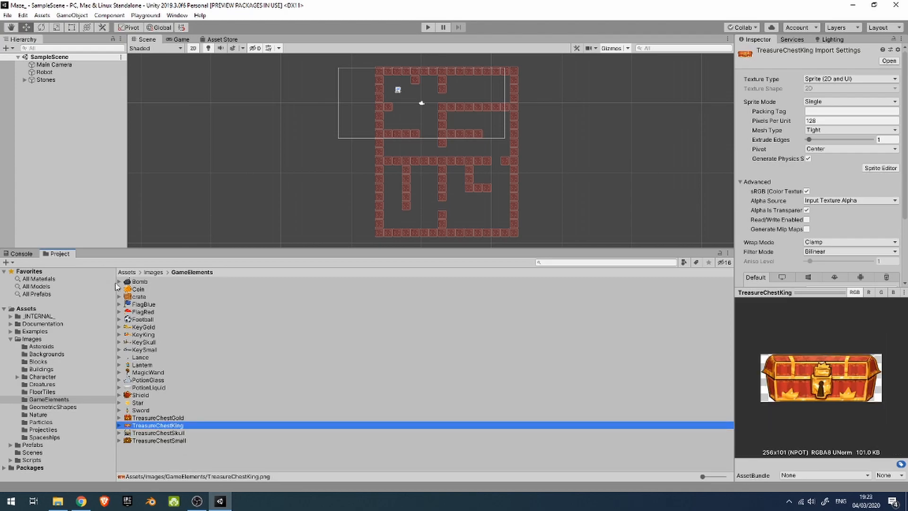
# Place the Coin image in the maze's upper area near the robot, at about X -1.02 and Y -0.24
pyautogui.click(140, 290)
pyautogui.moveTo(141, 293); pyautogui.dragTo(415, 109)
pyautogui.moveTo(440, 133); pyautogui.dragTo(409, 140, button='middle')
pyautogui.scroll(10, 409, 140)
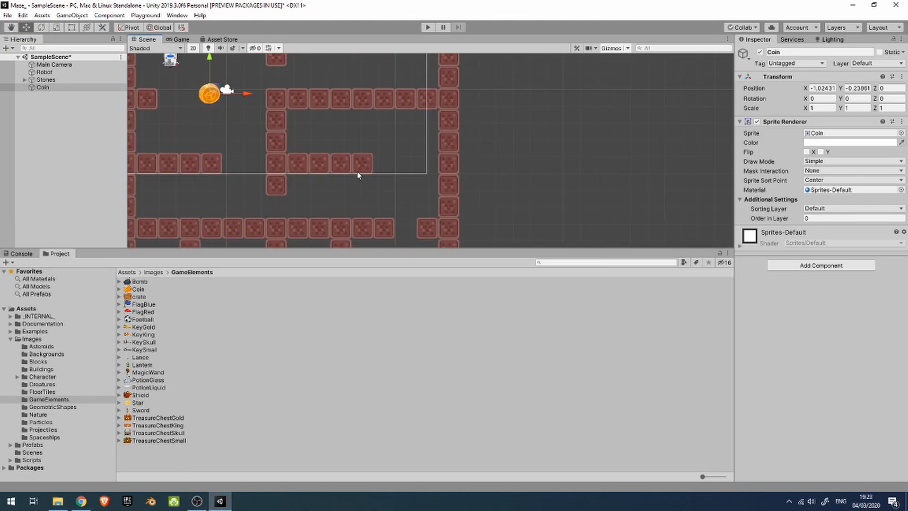
pyautogui.moveTo(357, 175); pyautogui.dragTo(440, 167, button='middle')
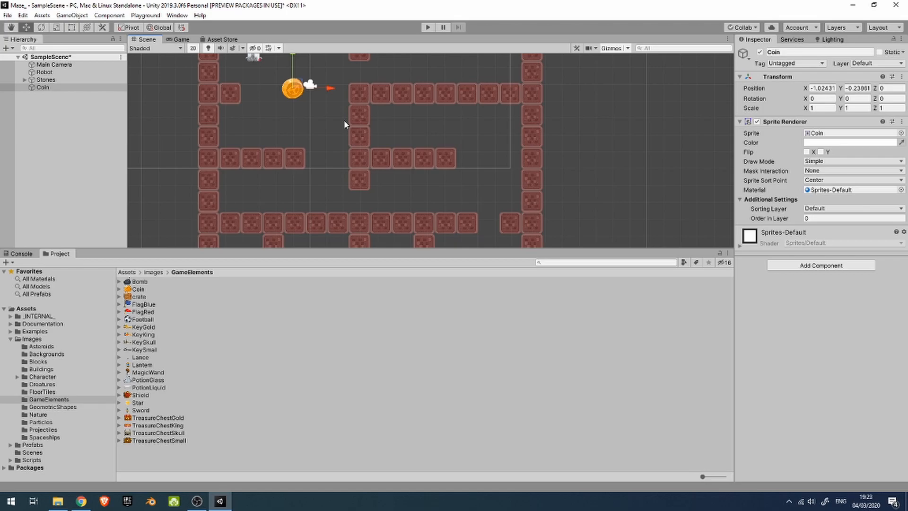
# Inspect the Stones group, the Coin and the Robot in the scene and their components
pyautogui.click(46, 80)
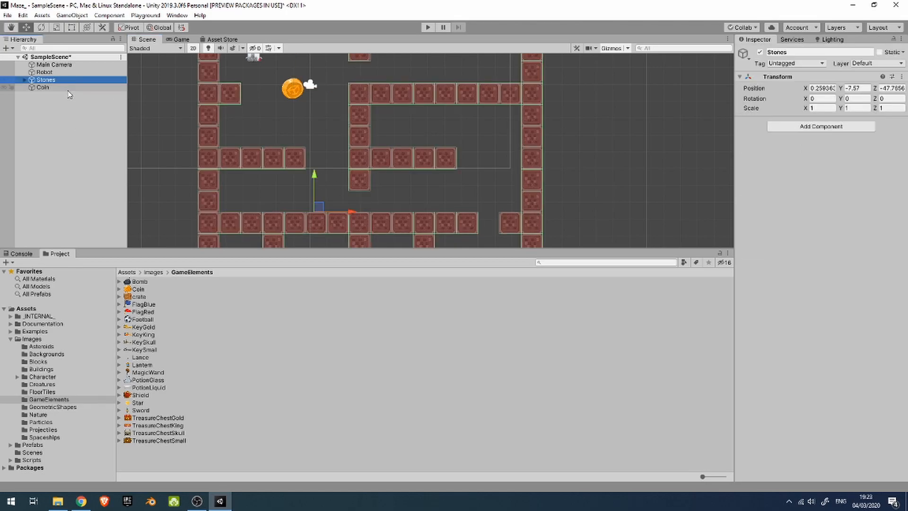
pyautogui.click(52, 87)
pyautogui.scroll(3, 348, 183)
pyautogui.scroll(-8, 334, 155)
pyautogui.moveTo(337, 156); pyautogui.dragTo(379, 196, button='middle')
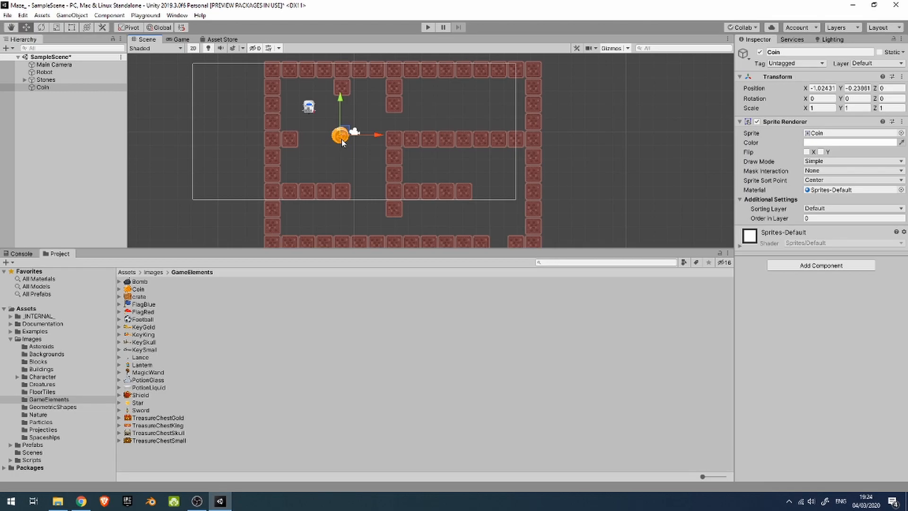
pyautogui.click(55, 114)
pyautogui.click(47, 80)
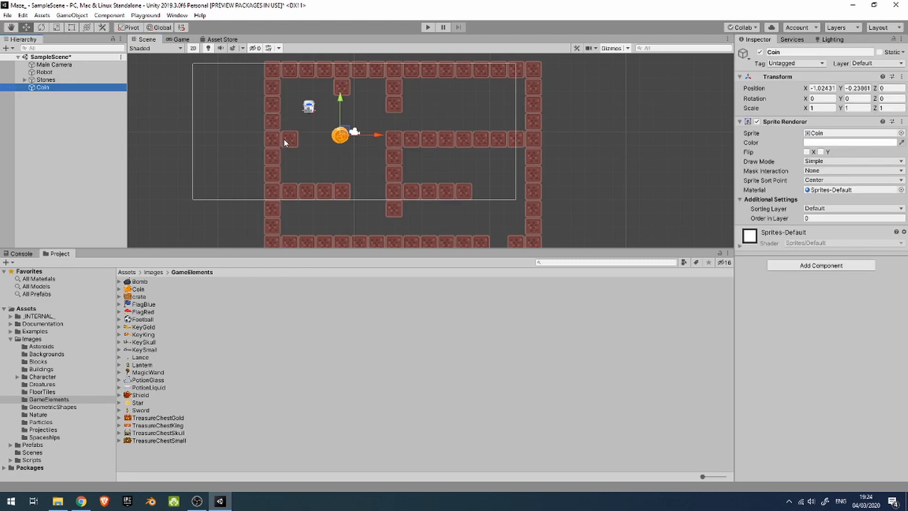
pyautogui.click(308, 108)
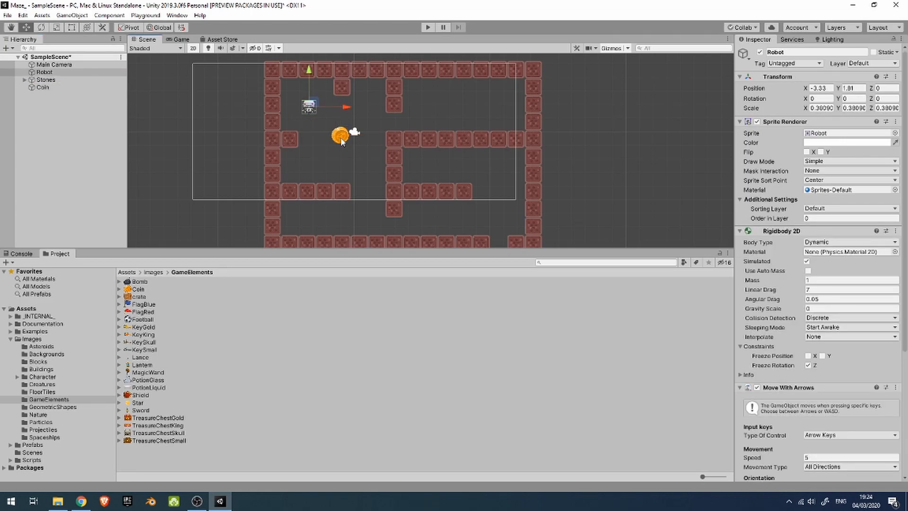
# Add a Collectable component to the Coin and choose a Circle shape for its 2D collider
pyautogui.click(341, 140)
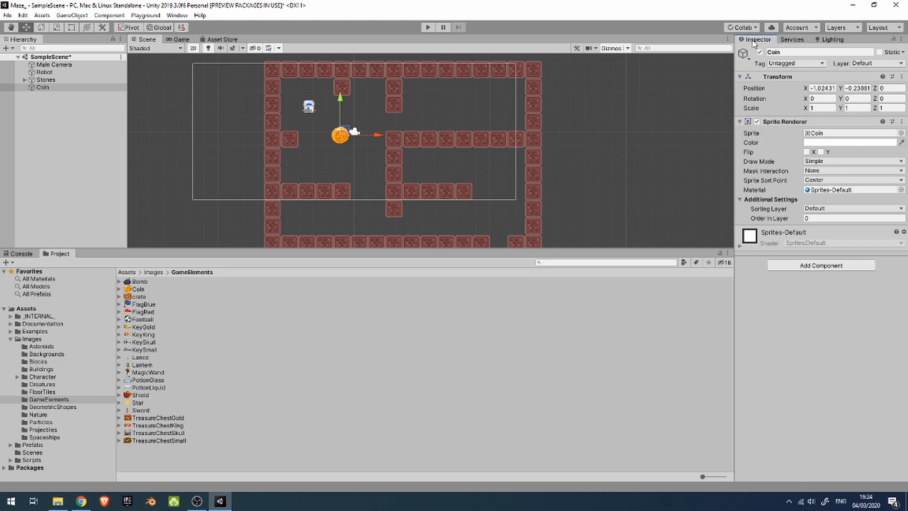
pyautogui.click(805, 267)
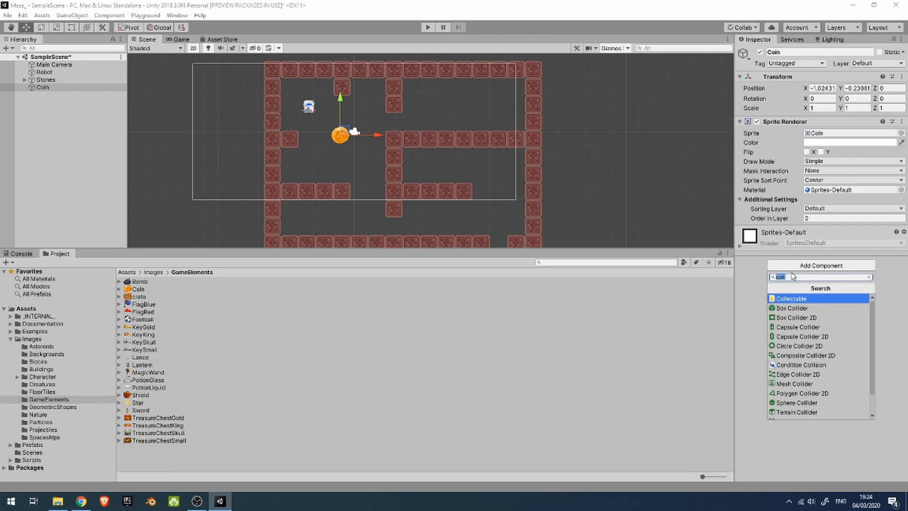
pyautogui.write('Collect')
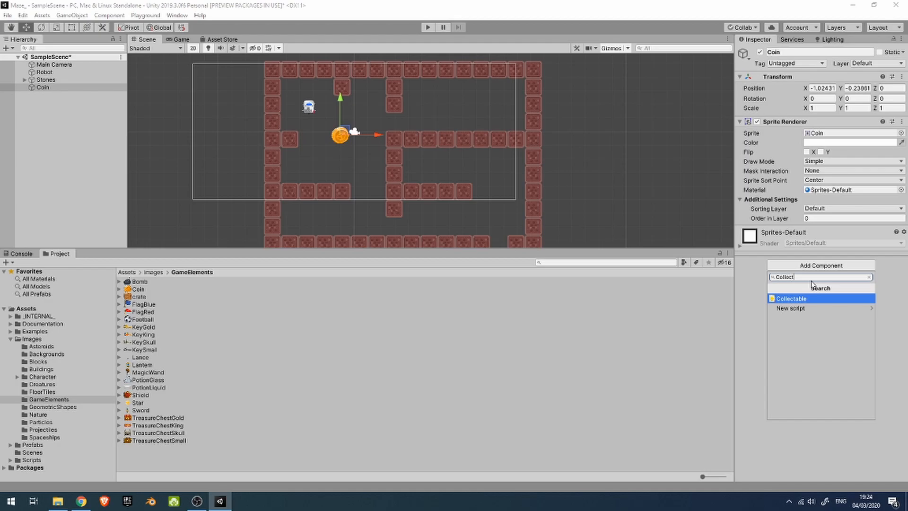
pyautogui.click(809, 299)
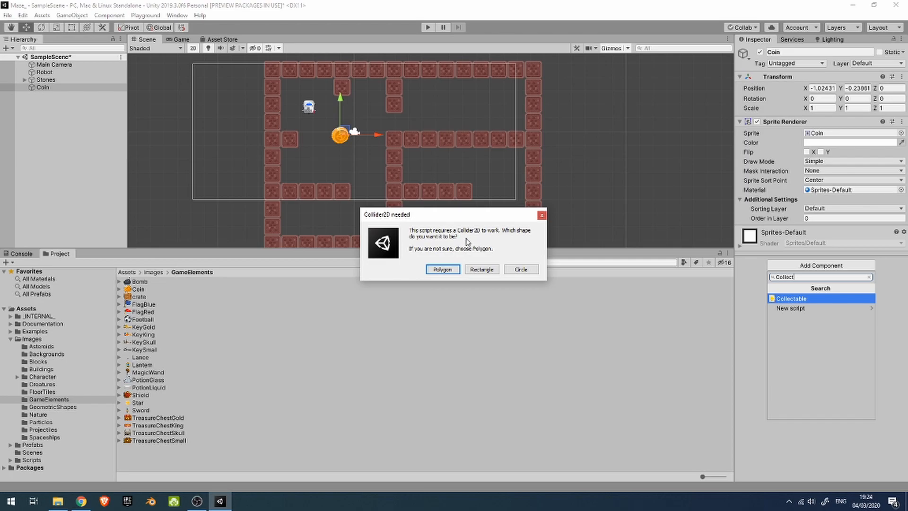
pyautogui.click(521, 270)
pyautogui.click(807, 311)
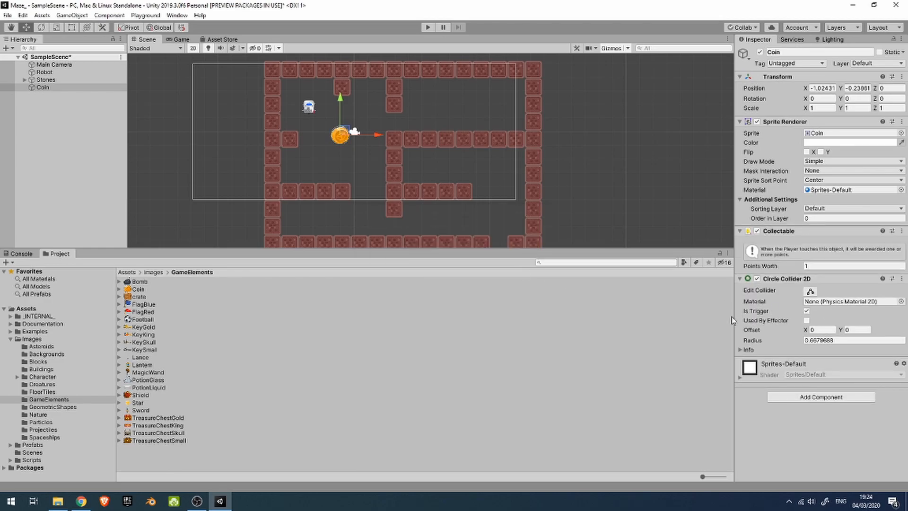
# Set the Coin's Circle Collider 2D radius to 0.55 and save the scene
pyautogui.scroll(4, 345, 149)
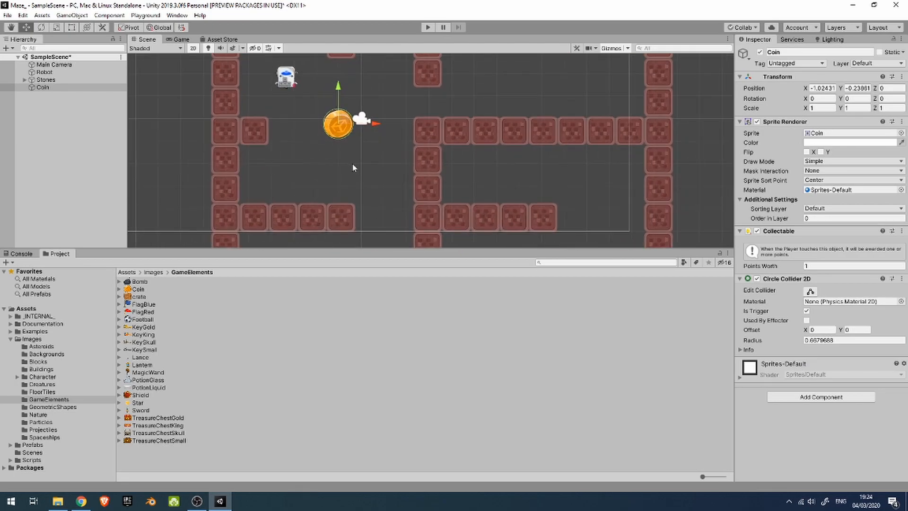
pyautogui.scroll(1, 351, 163)
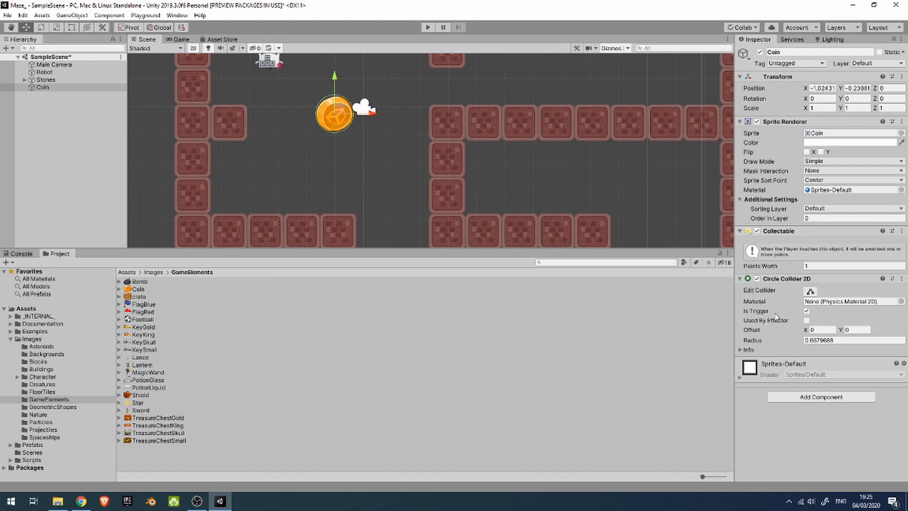
pyautogui.click(757, 341)
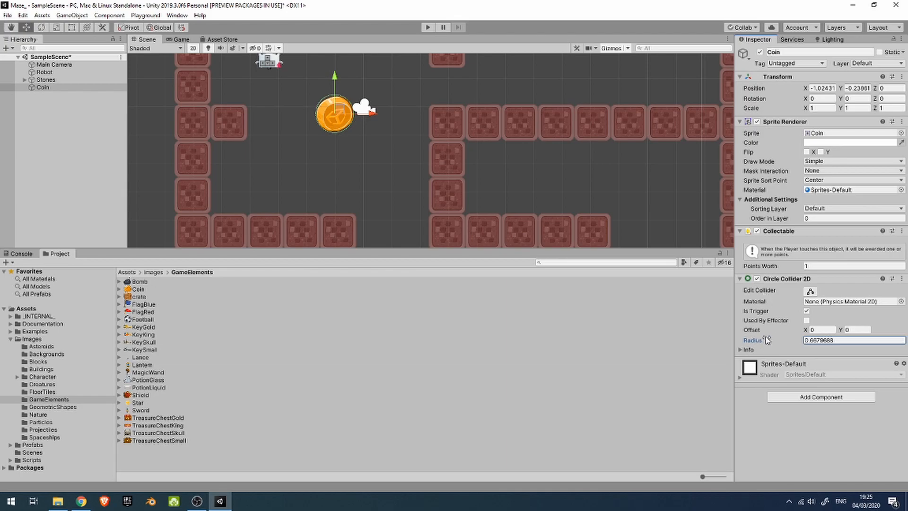
pyautogui.click(851, 341)
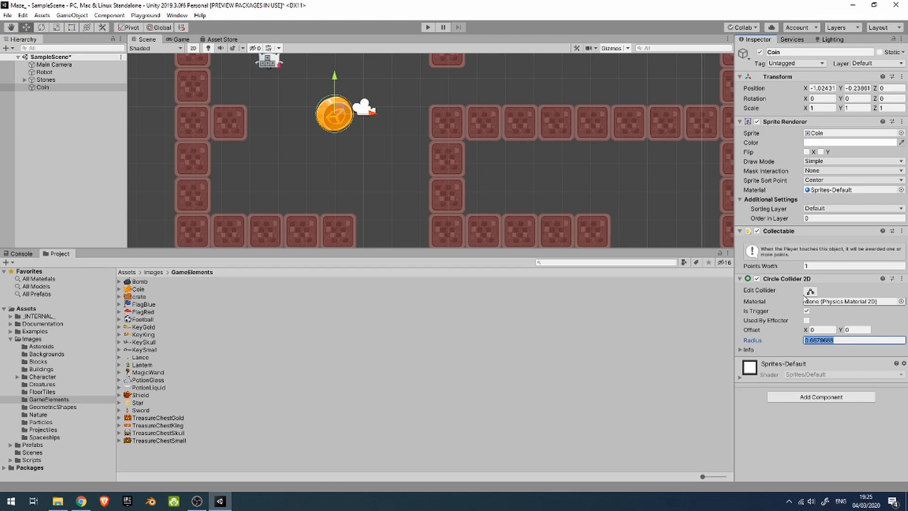
pyautogui.click(764, 340)
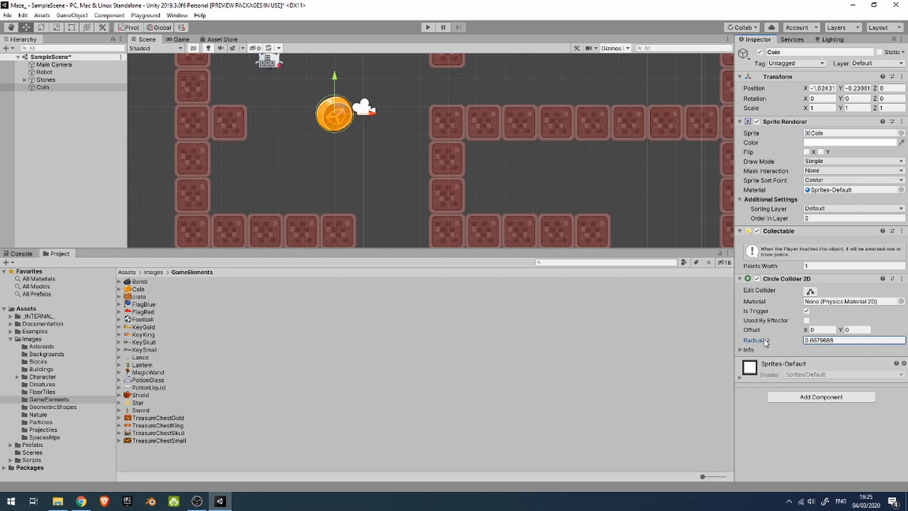
pyautogui.moveTo(766, 342)
pyautogui.mouseDown()
pyautogui.moveTo(785, 337)
pyautogui.moveTo(760, 340)
pyautogui.mouseUp()
pyautogui.moveTo(755, 340)
pyautogui.mouseDown()
pyautogui.moveTo(766, 338)
pyautogui.moveTo(757, 339)
pyautogui.mouseUp()
pyautogui.hotkey('ctrl', 's')
# Run the game, drive the robot around and over the coin to test collecting it, and stop playing
pyautogui.click(429, 28)
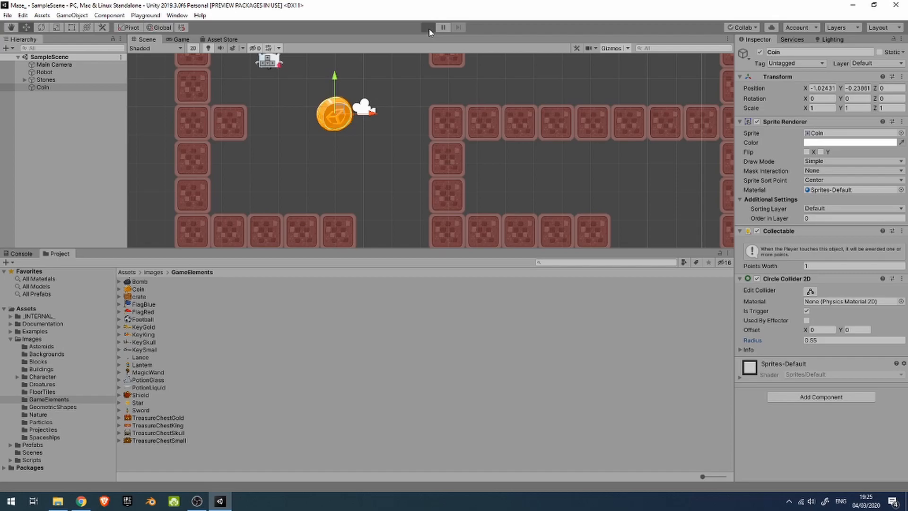
pyautogui.press('Right')
pyautogui.press('Down')
pyautogui.press('Left')
pyautogui.press('Up')
pyautogui.press('Right')
pyautogui.press('Up')
pyautogui.press('Left')
pyautogui.press('Down')
pyautogui.press('Up')
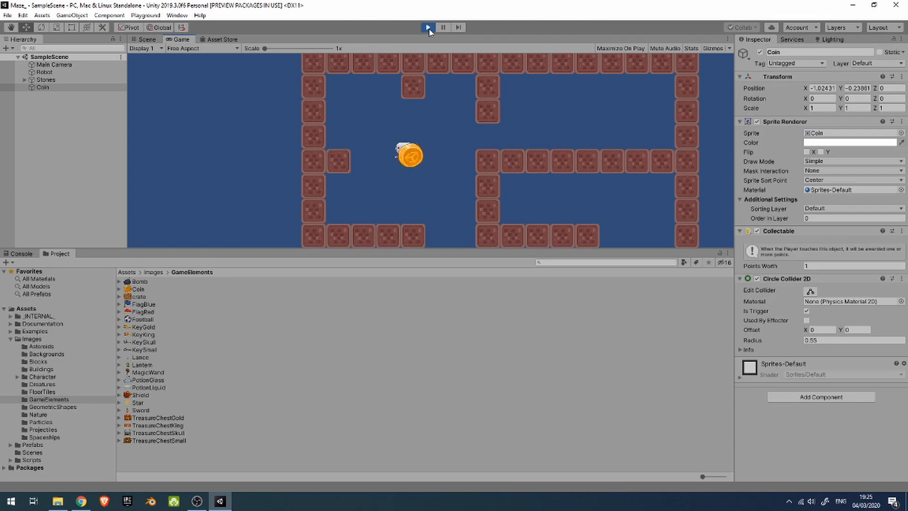
pyautogui.click(428, 28)
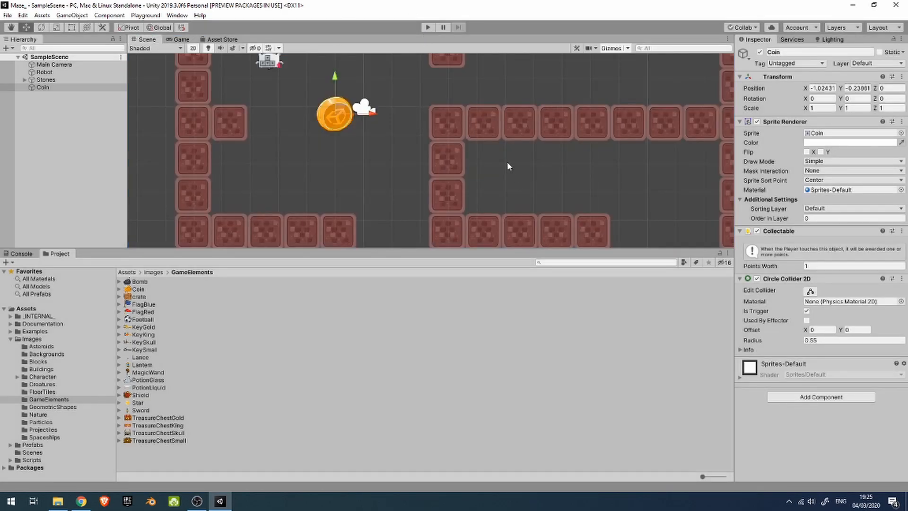
# Inspect the Coin and the Robot objects in the scene and hierarchy
pyautogui.scroll(-3, 349, 178)
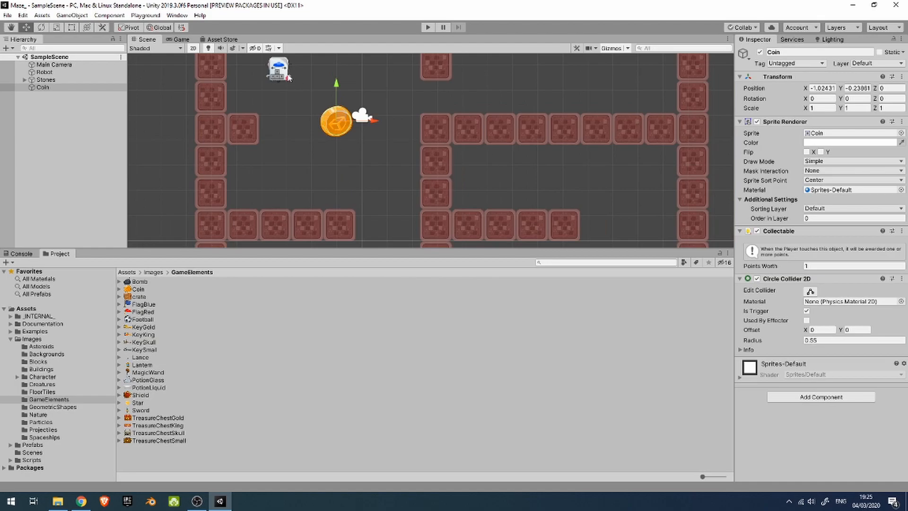
pyautogui.click(53, 113)
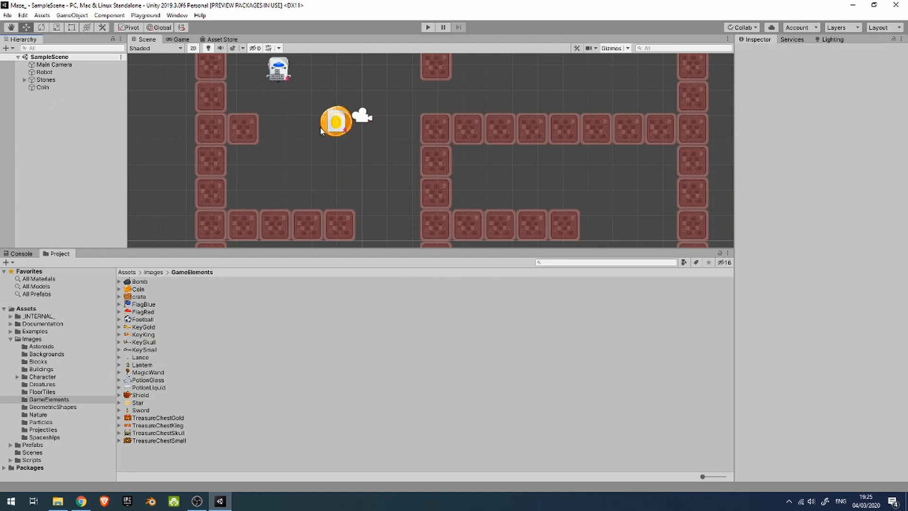
pyautogui.click(334, 129)
pyautogui.click(281, 73)
pyautogui.click(57, 73)
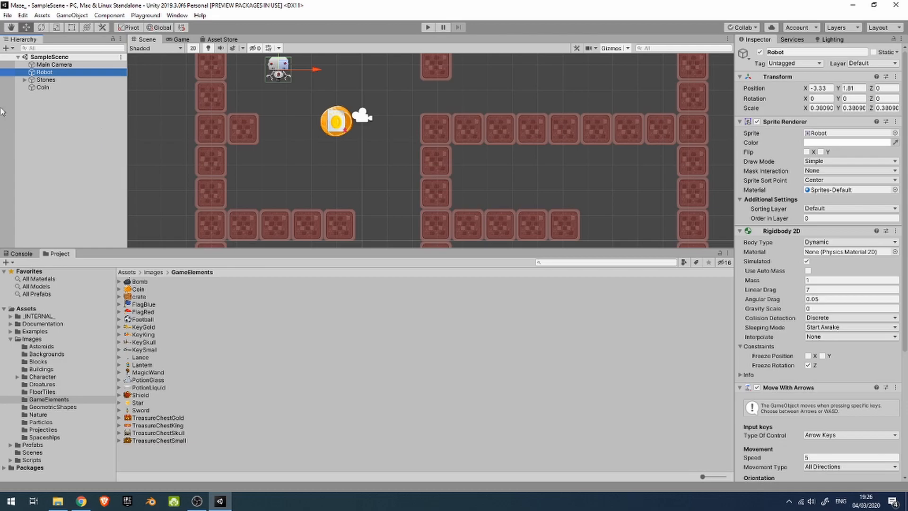
pyautogui.click(41, 109)
# Set the Robot's tag to Player and save the scene
pyautogui.click(40, 71)
pyautogui.click(284, 77)
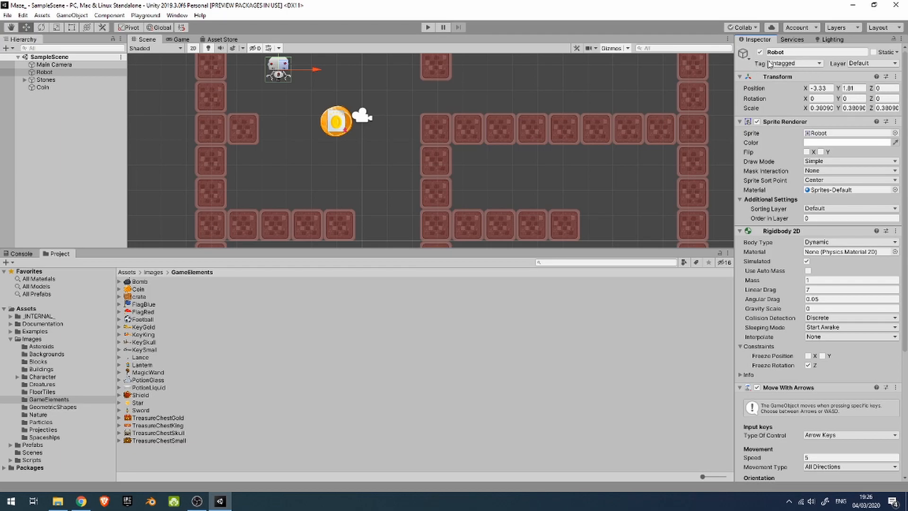
pyautogui.click(794, 65)
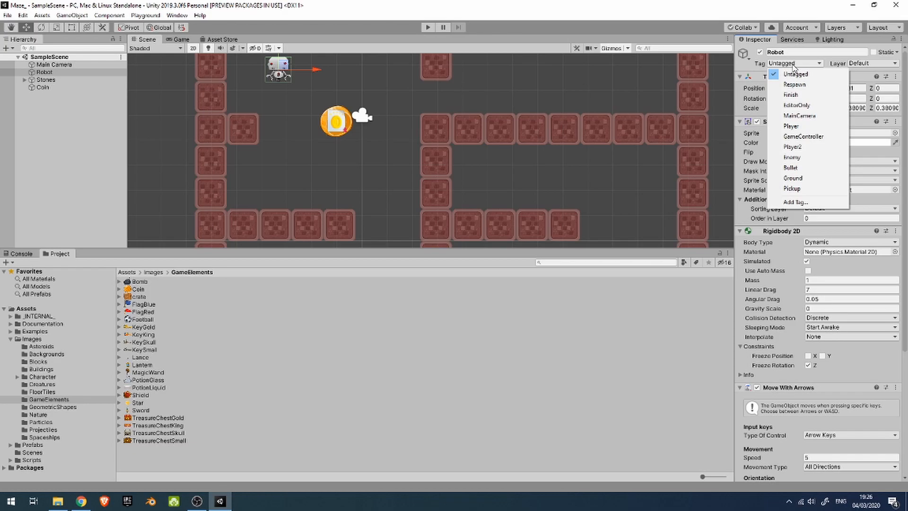
pyautogui.click(799, 127)
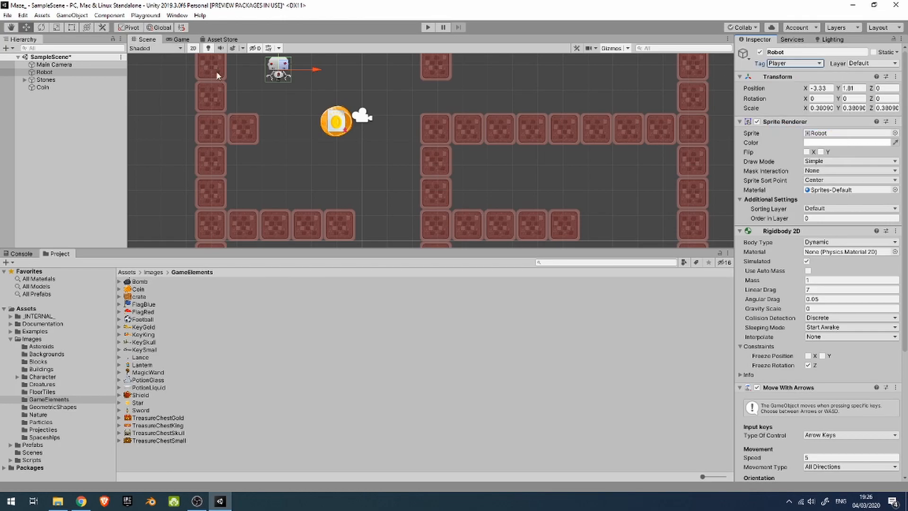
pyautogui.hotkey('ctrl', 's')
# Run the game, drive the robot over the coin to test the pickup, and stop playing
pyautogui.hotkey('ctrl', 'p')
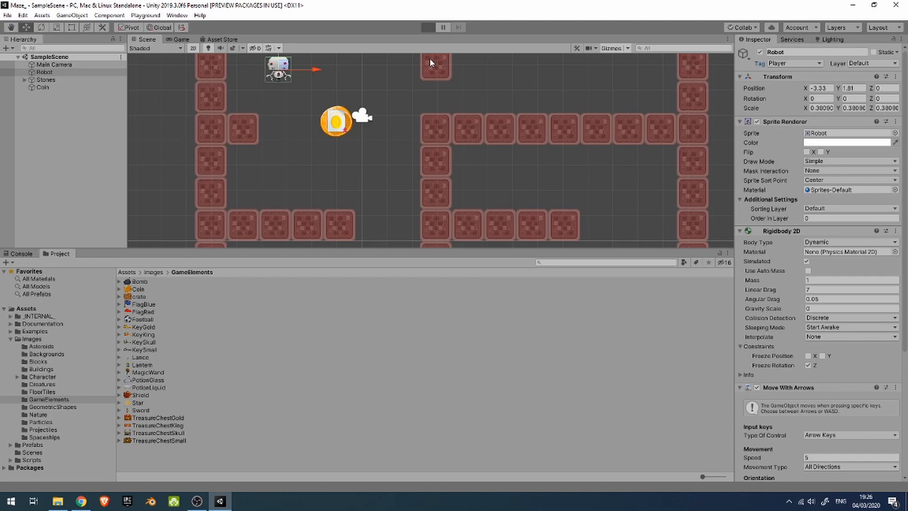
pyautogui.press('Right')
pyautogui.press('Down')
pyautogui.press('Right')
pyautogui.press('Left')
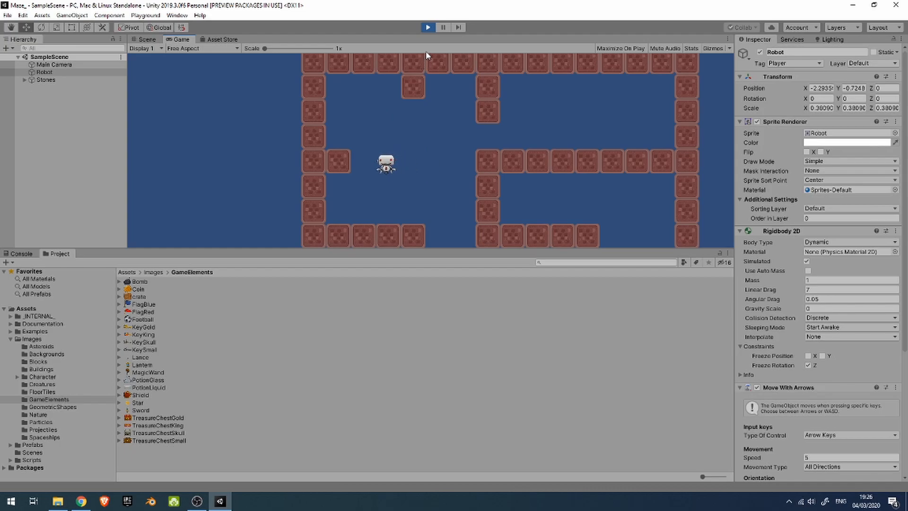
pyautogui.click(429, 27)
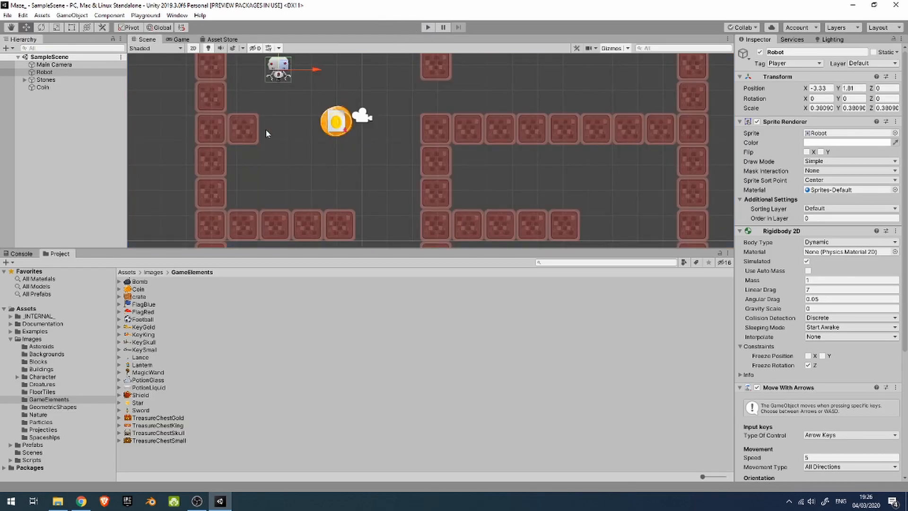
# Select the Coin and activate the Scale tool for it
pyautogui.moveTo(266, 134); pyautogui.dragTo(249, 161, button='middle')
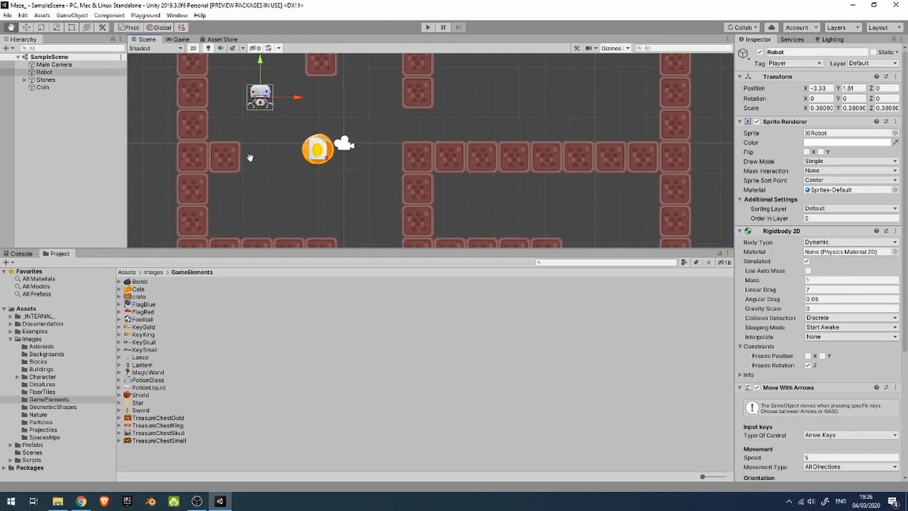
pyautogui.click(43, 88)
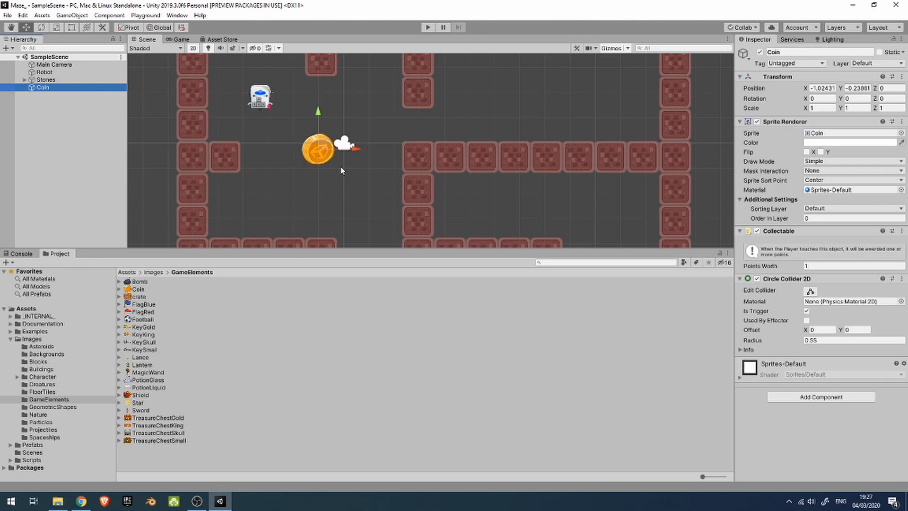
pyautogui.press('e')
pyautogui.press('r')
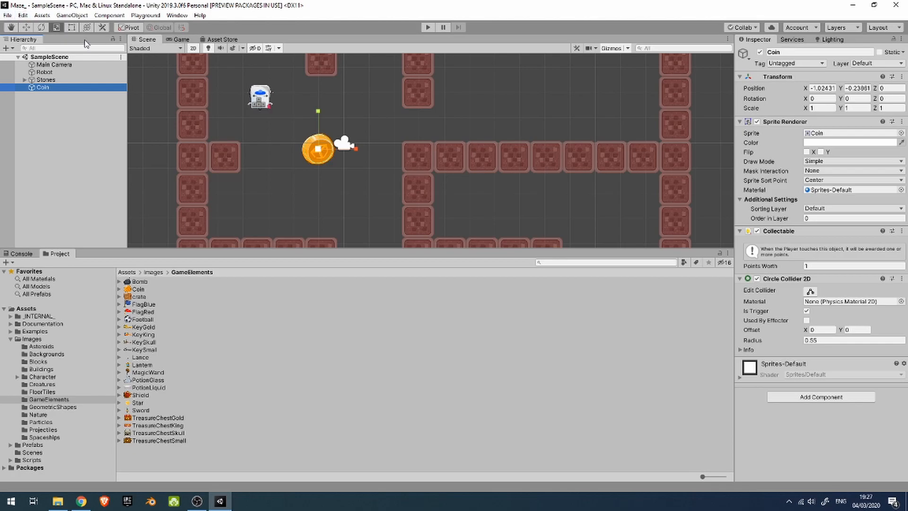
pyautogui.click(56, 28)
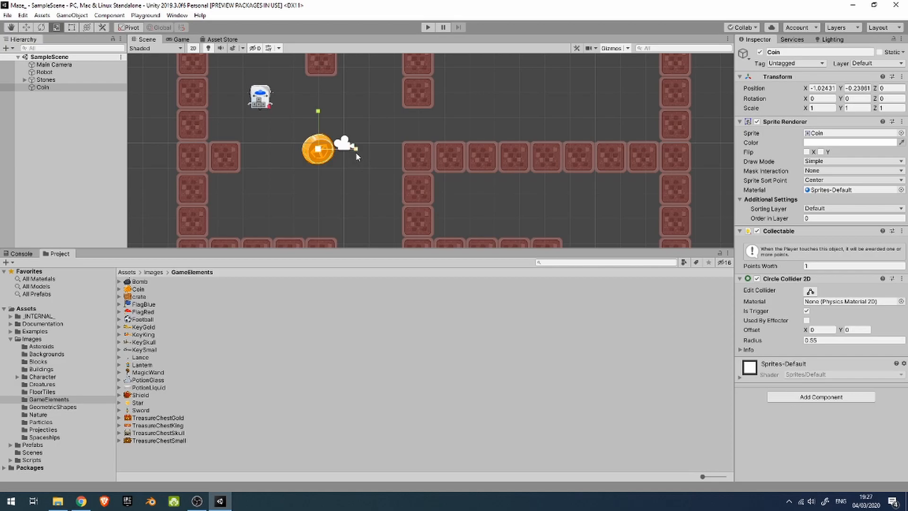
# Try stretching the Coin horizontally and then to a Y scale of 2, undoing each change
pyautogui.moveTo(356, 148); pyautogui.dragTo(419, 149)
pyautogui.hotkey('ctrl', 'z')
pyautogui.moveTo(318, 110); pyautogui.dragTo(329, 73)
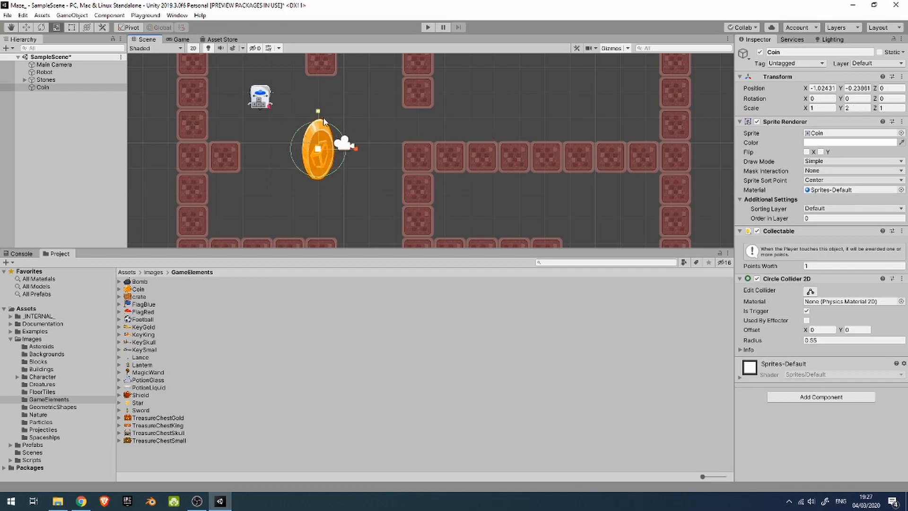
pyautogui.hotkey('ctrl', 'z')
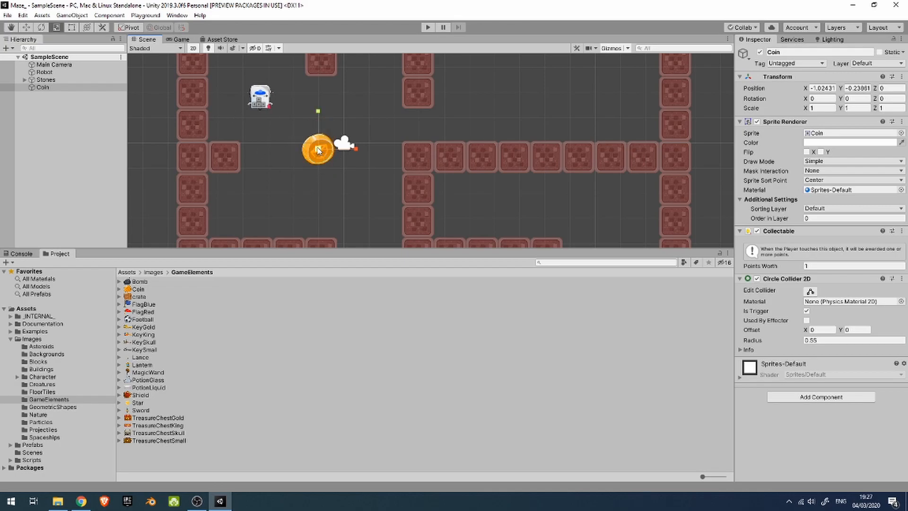
# Scale the Coin down uniformly to about 0.63 and deselect it
pyautogui.moveTo(318, 151); pyautogui.dragTo(299, 147)
pyautogui.click(283, 192)
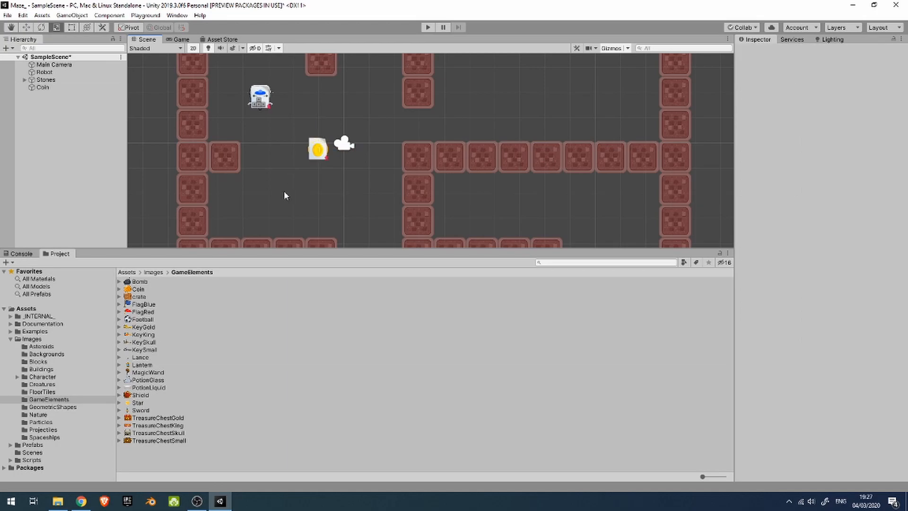
# Play the game again, steer the robot to the resized coin to test collecting it, and stop playing
pyautogui.click(428, 27)
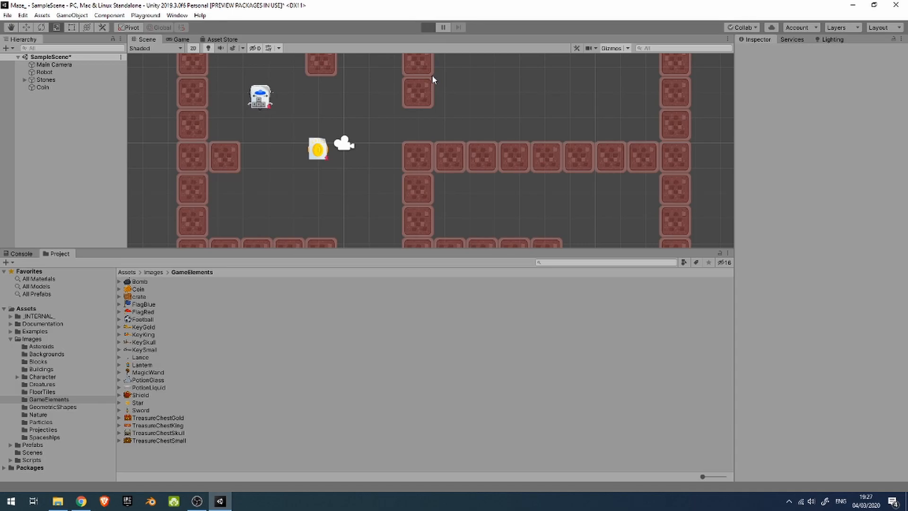
pyautogui.press('Right')
pyautogui.press('Down')
pyautogui.press('Left')
pyautogui.click(426, 28)
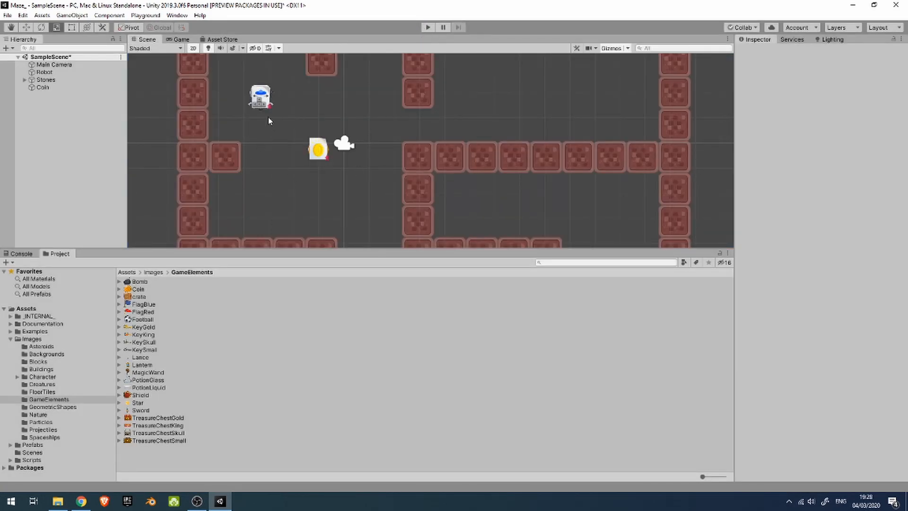
# Inspect the Robot's components, including its Rigidbody 2D, Move With Arrows and Box Collider 2D settings
pyautogui.click(52, 72)
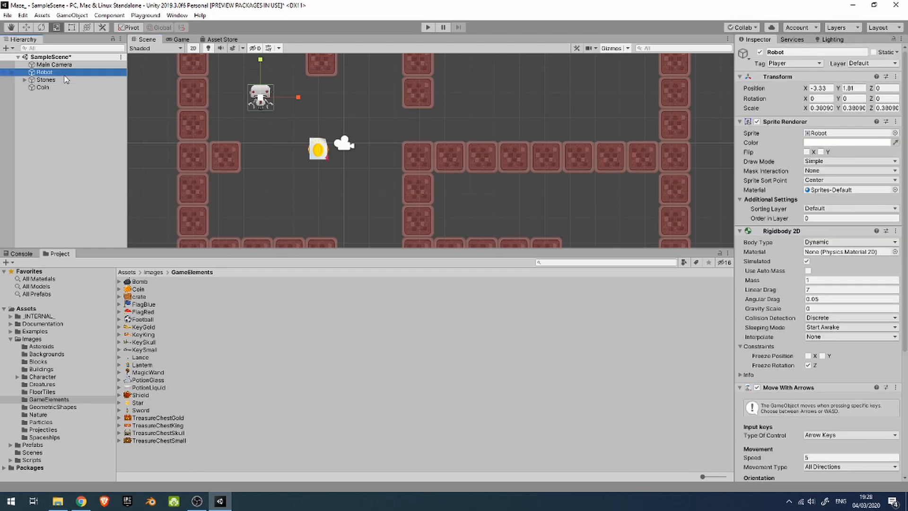
pyautogui.click(68, 121)
pyautogui.click(57, 71)
pyautogui.click(276, 163)
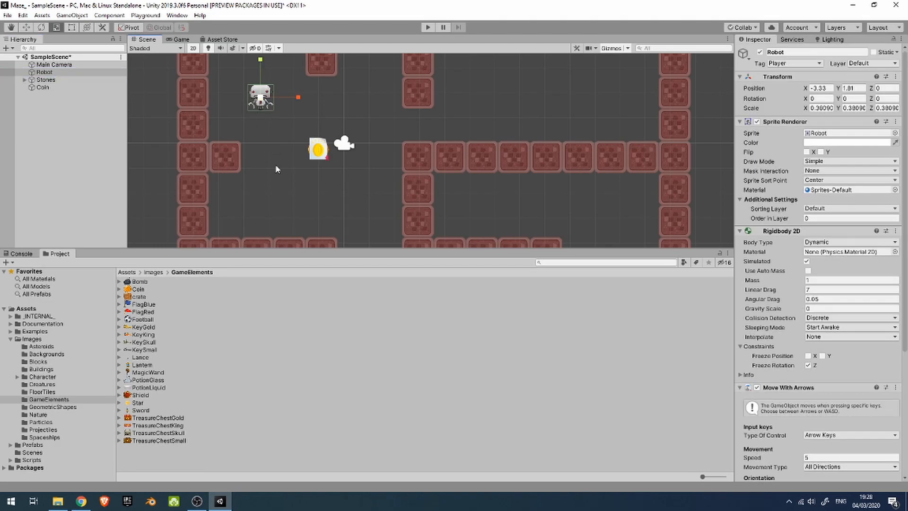
pyautogui.click(263, 109)
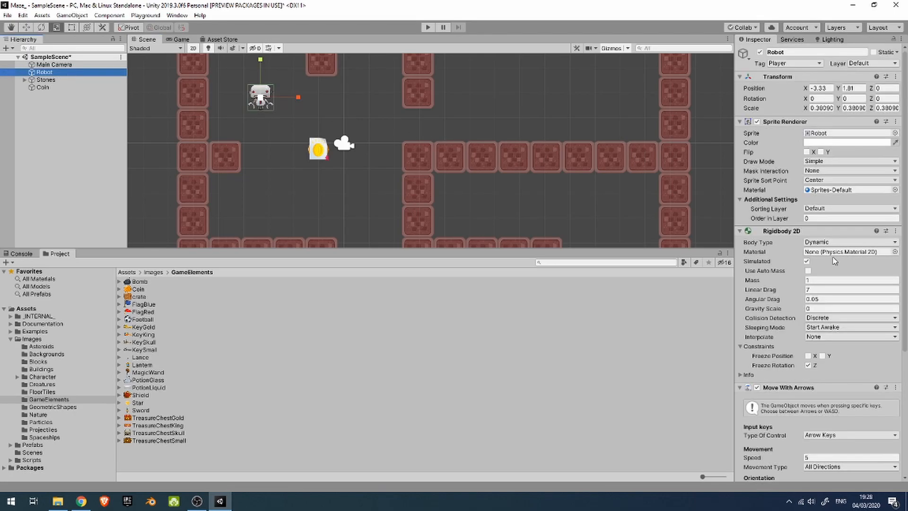
pyautogui.scroll(-5, 823, 272)
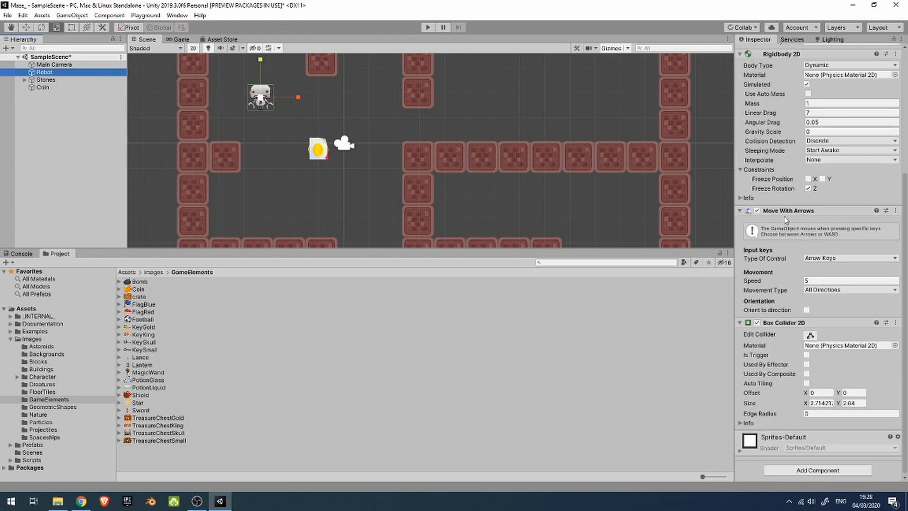
pyautogui.click(271, 141)
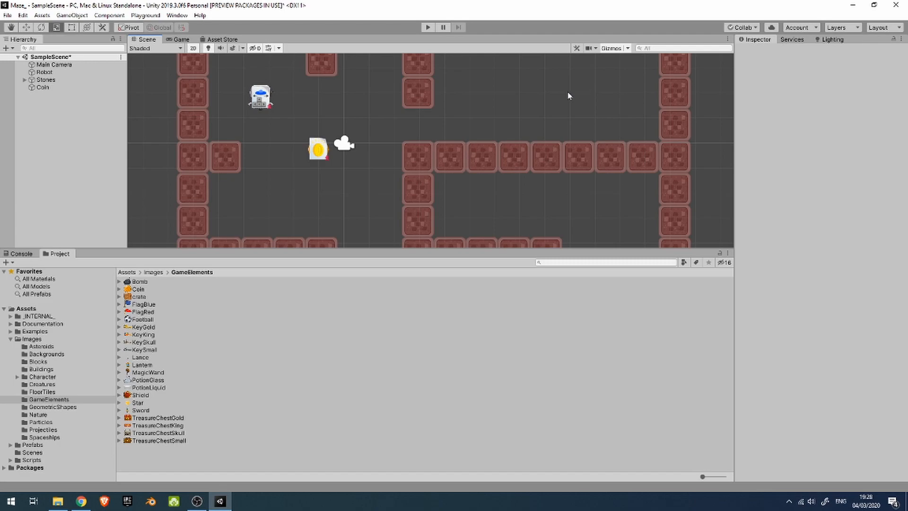
# Reduce the size of the 3D gizmo icons in the Scene view so they cover less of the sprites
pyautogui.scroll(5, 299, 94)
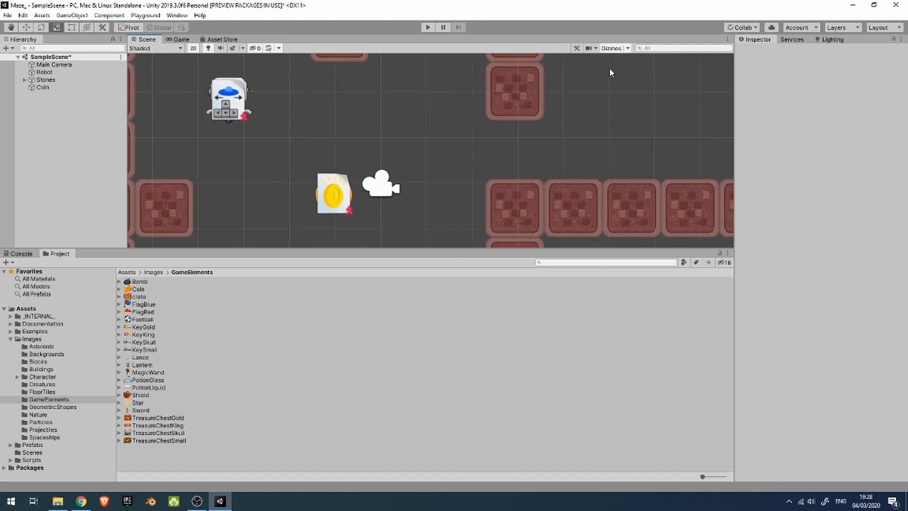
pyautogui.click(628, 49)
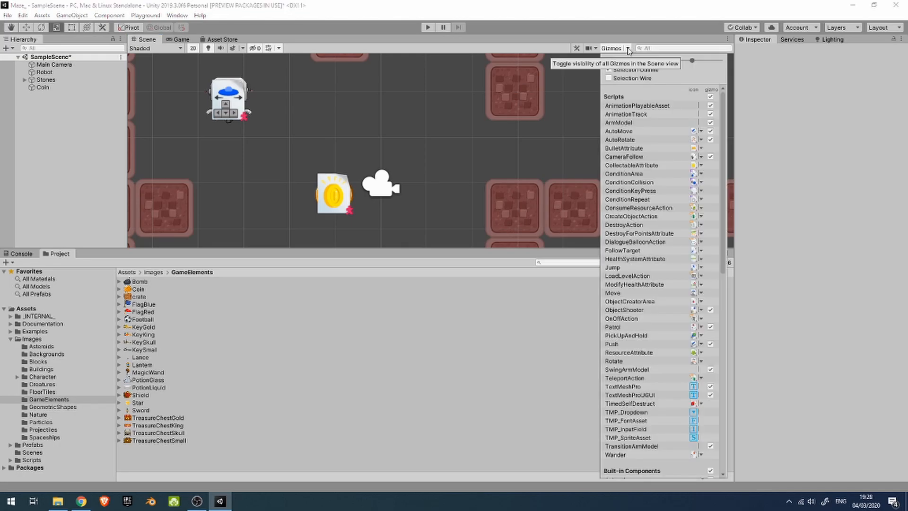
pyautogui.click(628, 49)
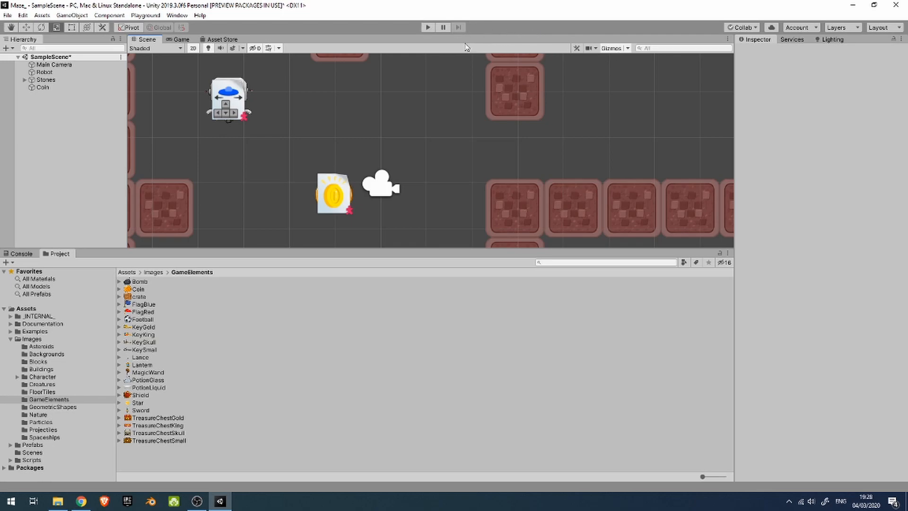
pyautogui.click(628, 49)
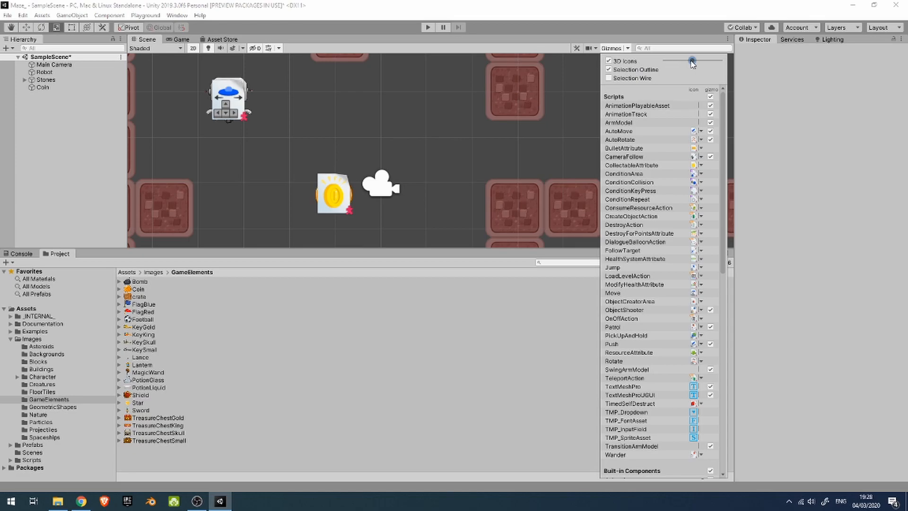
pyautogui.moveTo(692, 63); pyautogui.dragTo(685, 65)
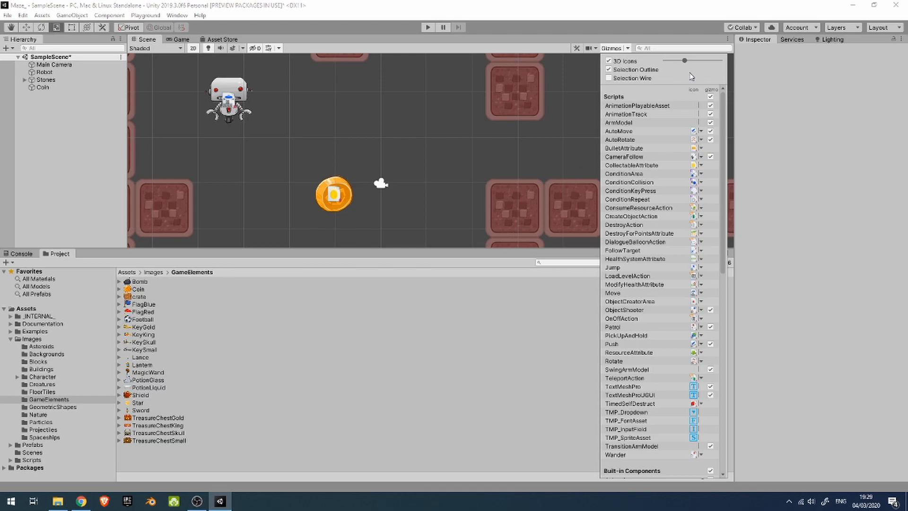
pyautogui.moveTo(685, 61); pyautogui.dragTo(682, 72)
pyautogui.click(791, 151)
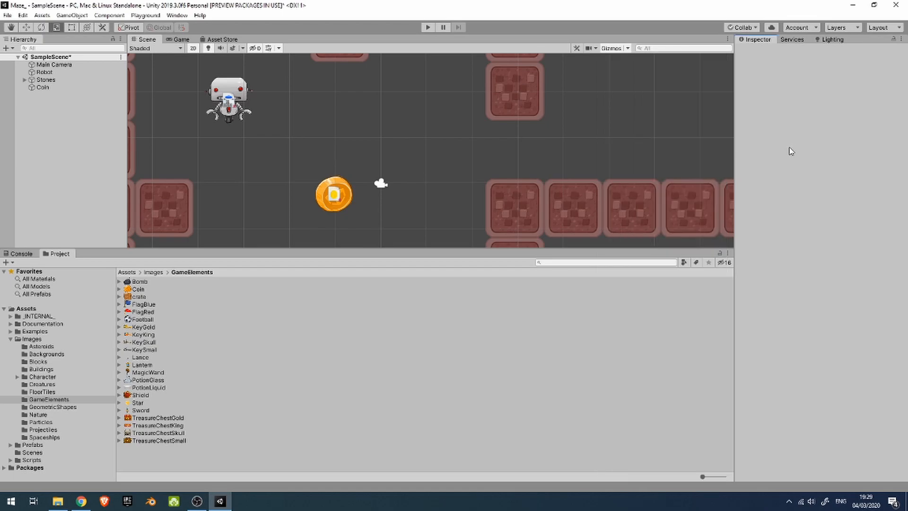
# Create an empty game object at the root of the scene hierarchy
pyautogui.scroll(-6, 401, 169)
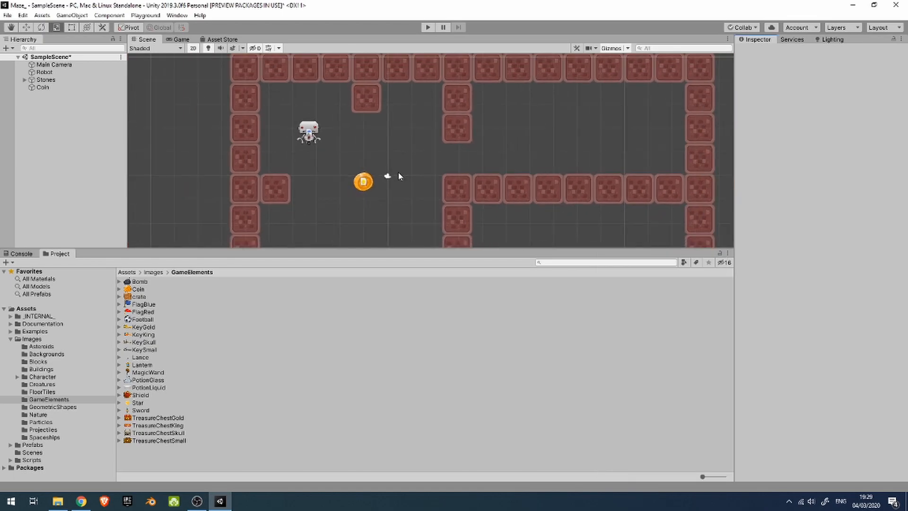
pyautogui.scroll(-2, 404, 178)
pyautogui.moveTo(422, 182); pyautogui.dragTo(401, 120, button='middle')
pyautogui.click(97, 137)
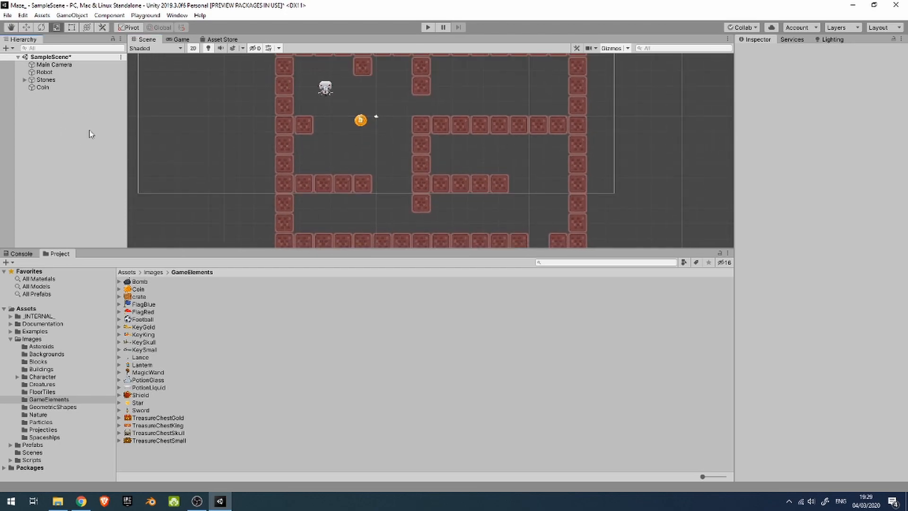
pyautogui.rightClick(38, 105)
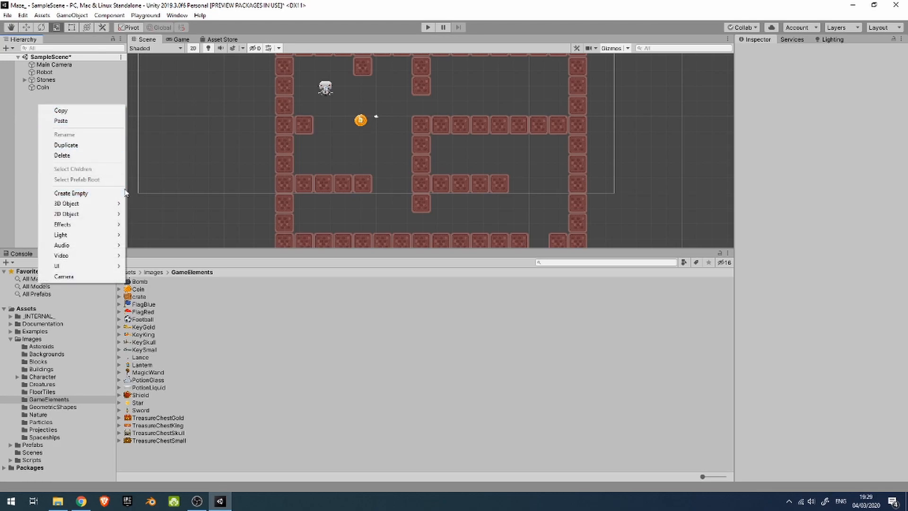
pyautogui.click(94, 193)
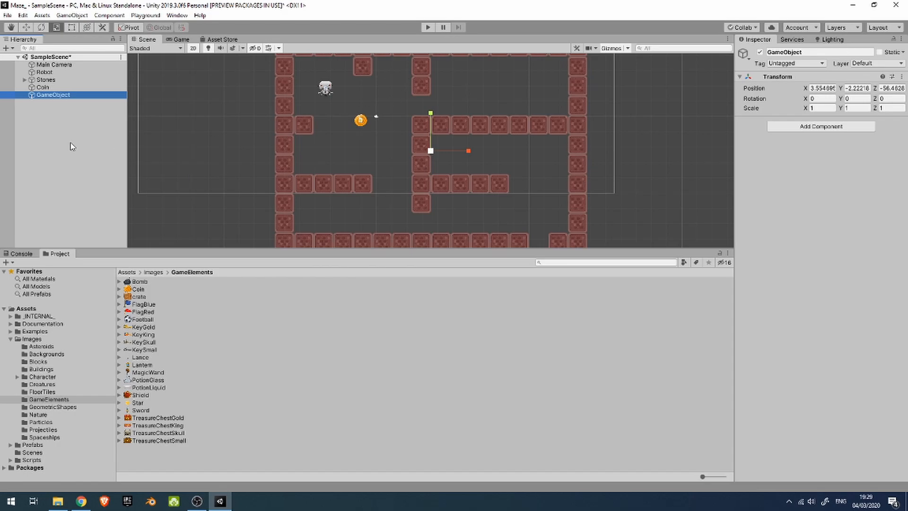
# Rename the new empty game object as Coins
pyautogui.press('F2')
pyautogui.click(93, 112)
pyautogui.click(85, 96)
pyautogui.click(85, 95)
pyautogui.click(66, 132)
pyautogui.click(52, 95)
pyautogui.click(751, 41)
pyautogui.click(788, 51)
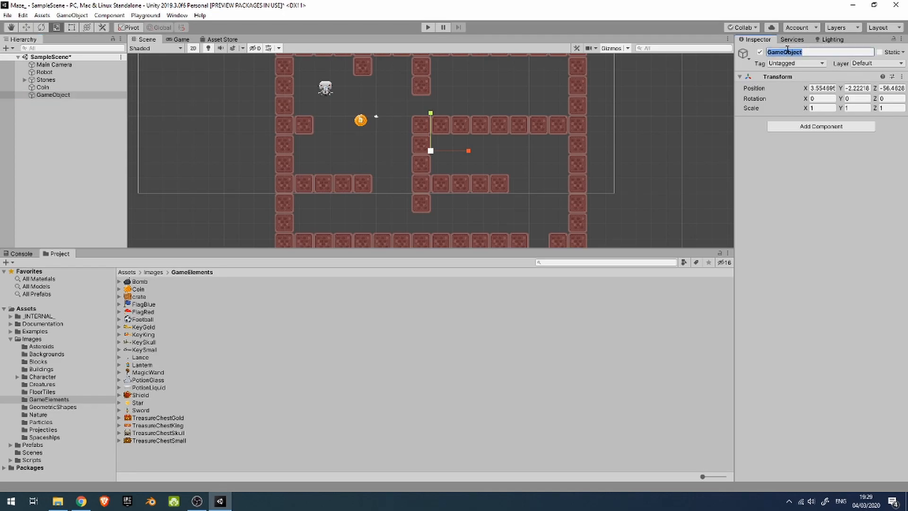
pyautogui.write('Coins')
pyautogui.press('Return')
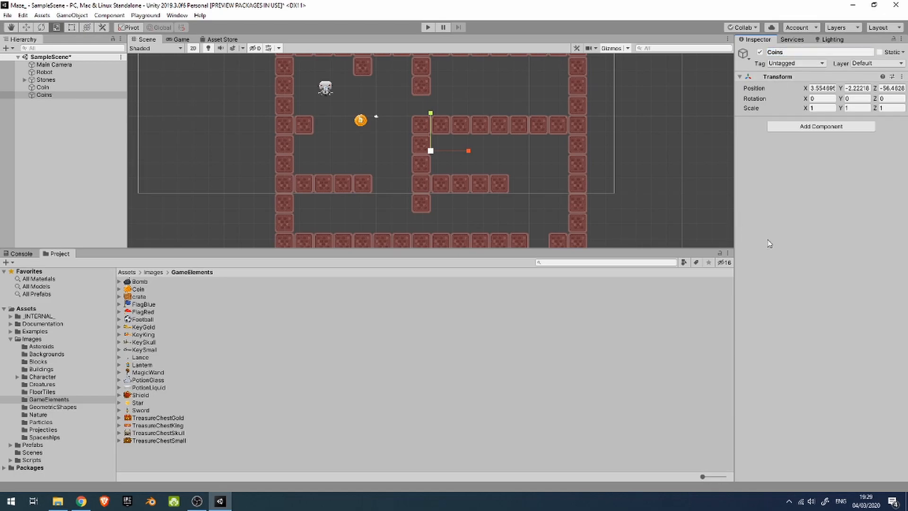
# Make the Coin a child of the Coins object and select it there
pyautogui.click(39, 87)
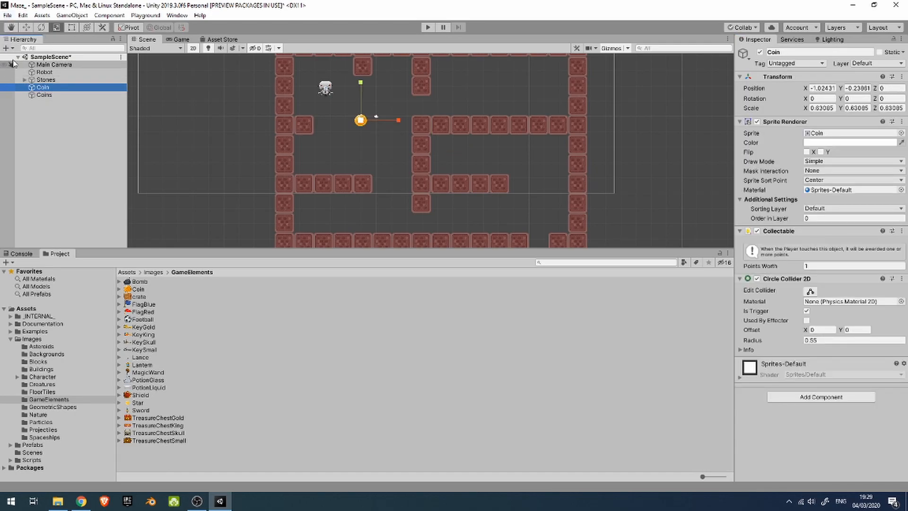
pyautogui.moveTo(45, 88); pyautogui.dragTo(53, 97)
pyautogui.click(66, 121)
pyautogui.click(49, 96)
pyautogui.scroll(-3, 427, 132)
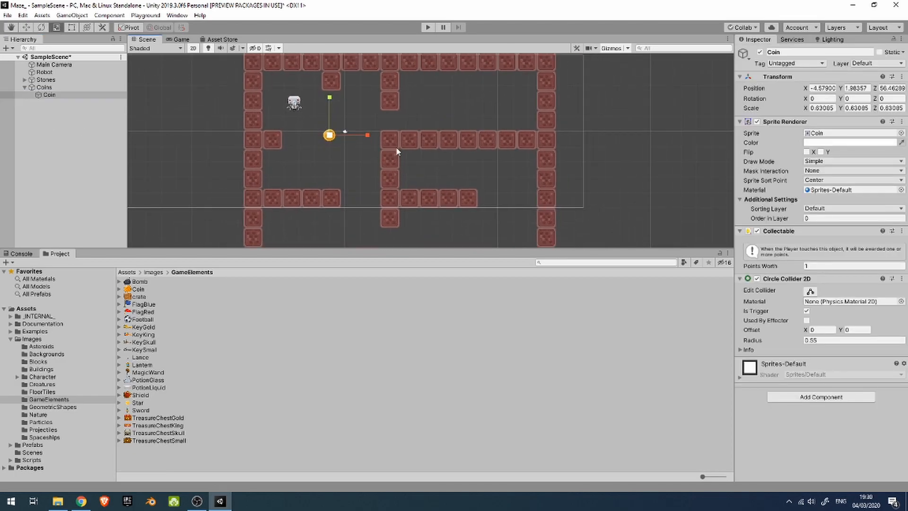
pyautogui.moveTo(404, 143); pyautogui.dragTo(420, 135, button='middle')
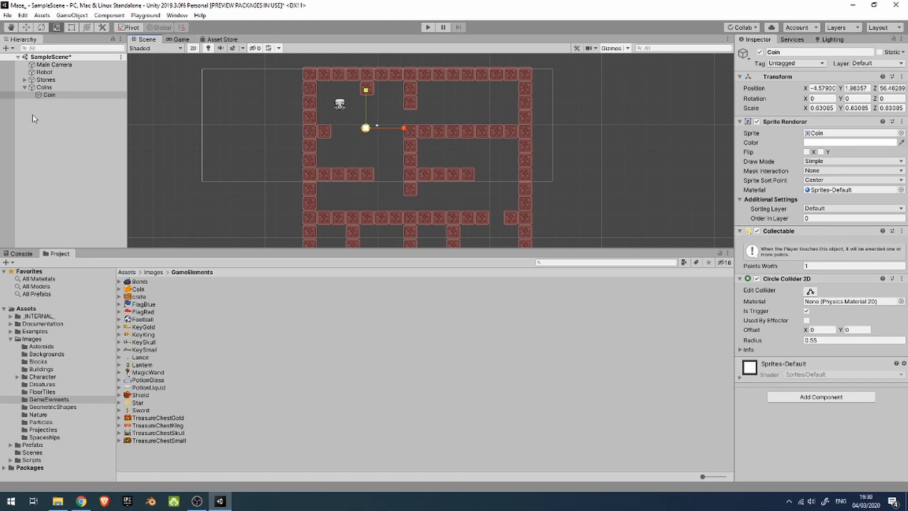
# Duplicate the Coin and move the copy into the chamber below the inner wall, at about X 1.64, Y -0.26
pyautogui.click(50, 95)
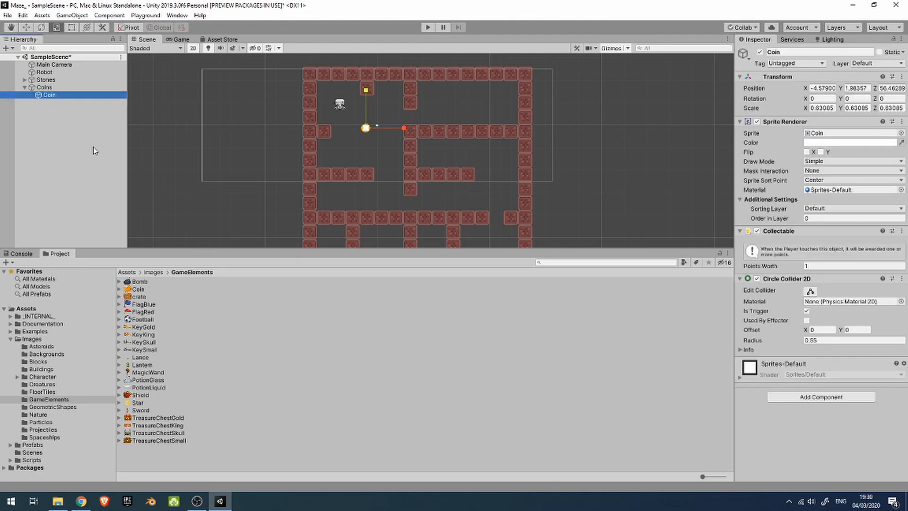
pyautogui.hotkey('ctrl', 'd')
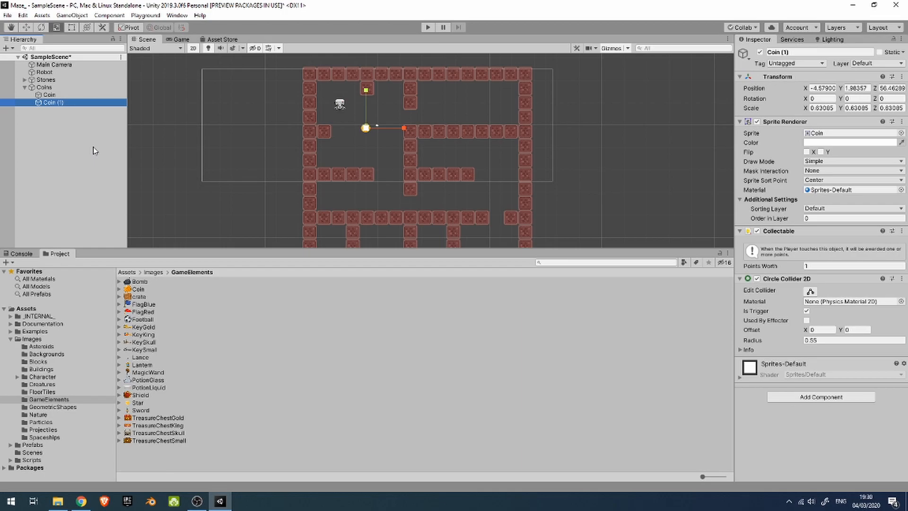
pyautogui.click(56, 114)
pyautogui.click(62, 97)
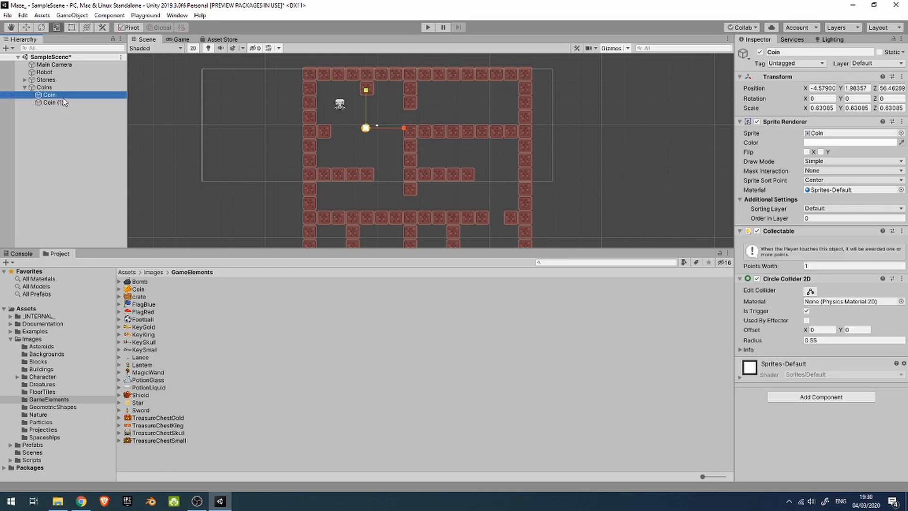
pyautogui.click(64, 103)
pyautogui.press('w')
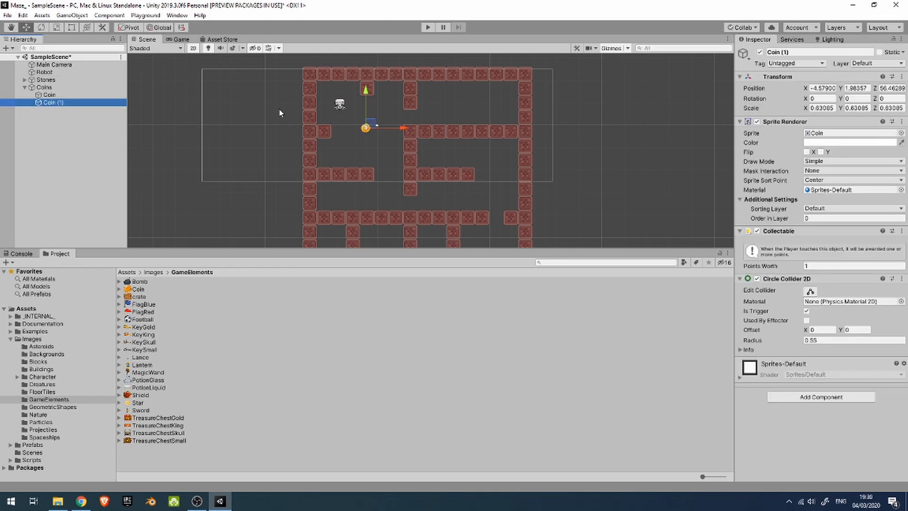
pyautogui.moveTo(403, 127); pyautogui.dragTo(439, 118)
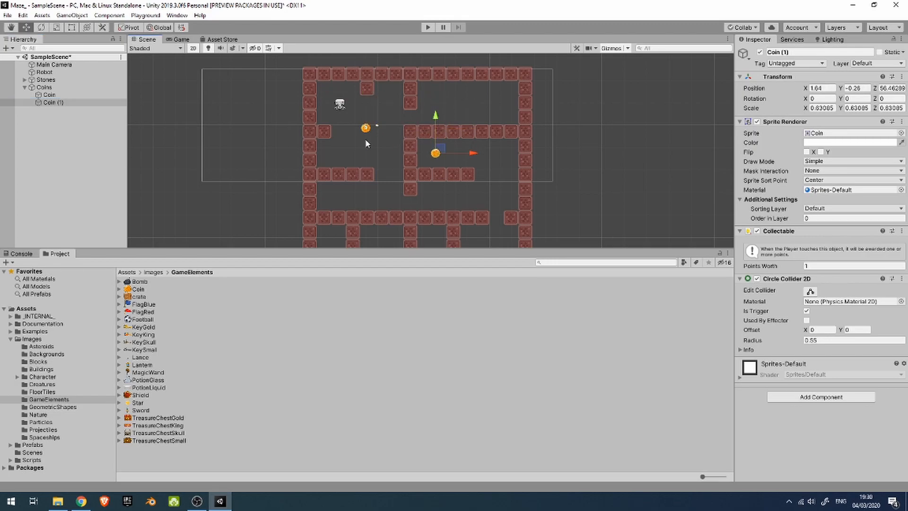
# Duplicate Coin (1) and place the copy in the L-shaped nook of the lower maze, at about X 4.97, Y -8.08
pyautogui.scroll(-1, 356, 138)
pyautogui.moveTo(342, 150); pyautogui.dragTo(269, 105, button='middle')
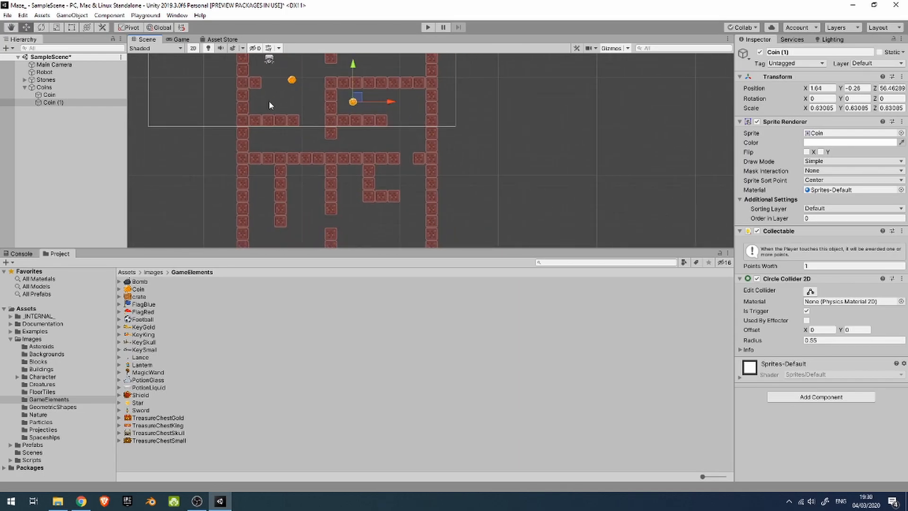
pyautogui.hotkey('ctrl', 'd')
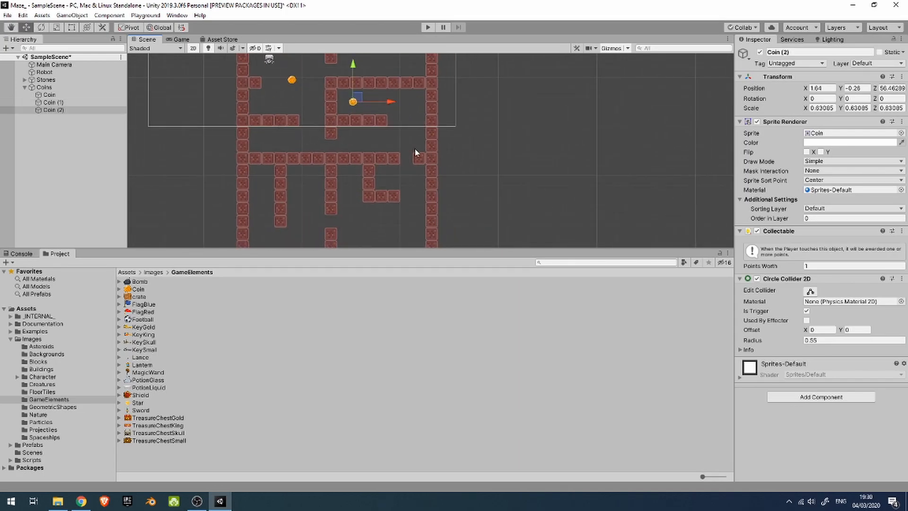
pyautogui.moveTo(355, 67); pyautogui.dragTo(356, 108)
pyautogui.moveTo(390, 139); pyautogui.dragTo(430, 140)
pyautogui.moveTo(394, 105); pyautogui.dragTo(390, 142)
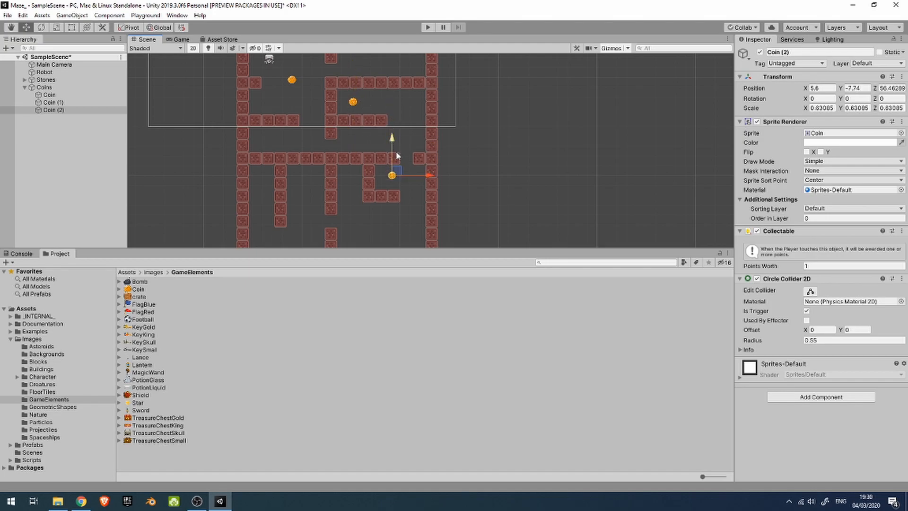
pyautogui.moveTo(431, 175); pyautogui.dragTo(425, 176)
pyautogui.moveTo(385, 144); pyautogui.dragTo(385, 147)
# Duplicate the original Coin and move the copy into the maze's upper-right chamber
pyautogui.scroll(-4, 258, 177)
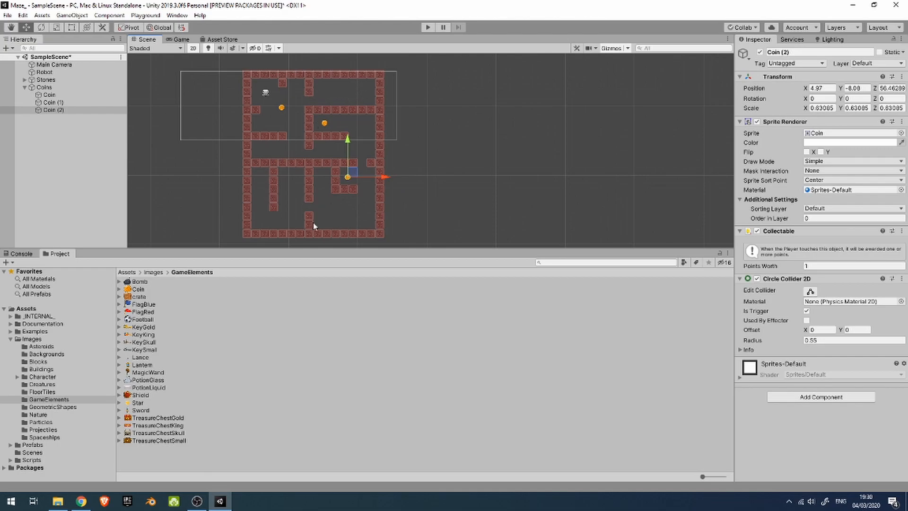
pyautogui.click(281, 108)
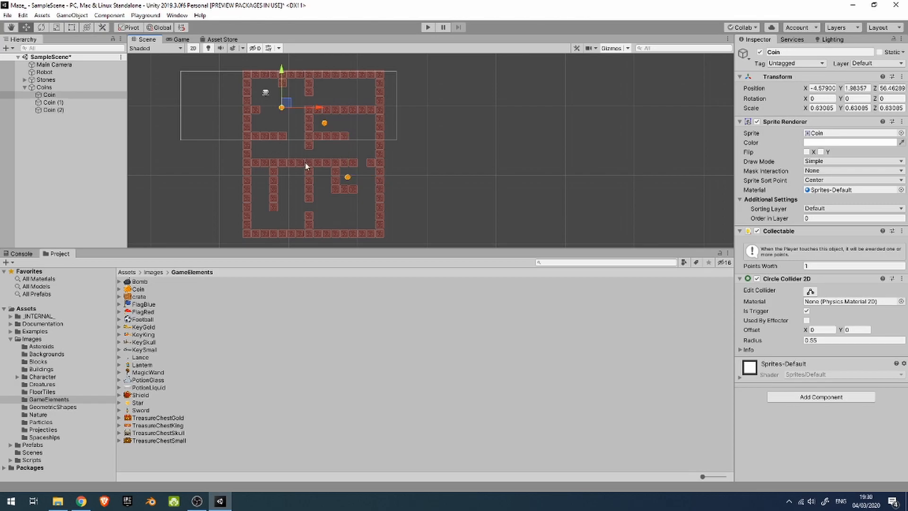
pyautogui.hotkey('ctrl', 'd')
pyautogui.moveTo(320, 108); pyautogui.dragTo(382, 106)
pyautogui.moveTo(346, 70); pyautogui.dragTo(344, 55)
# Duplicate Coin (3) and move the copy to the left end of the middle corridor, at about X -7.54, Y -4.2
pyautogui.hotkey('ctrl', 'd')
pyautogui.moveTo(344, 59); pyautogui.dragTo(344, 117)
pyautogui.moveTo(379, 151); pyautogui.dragTo(294, 159)
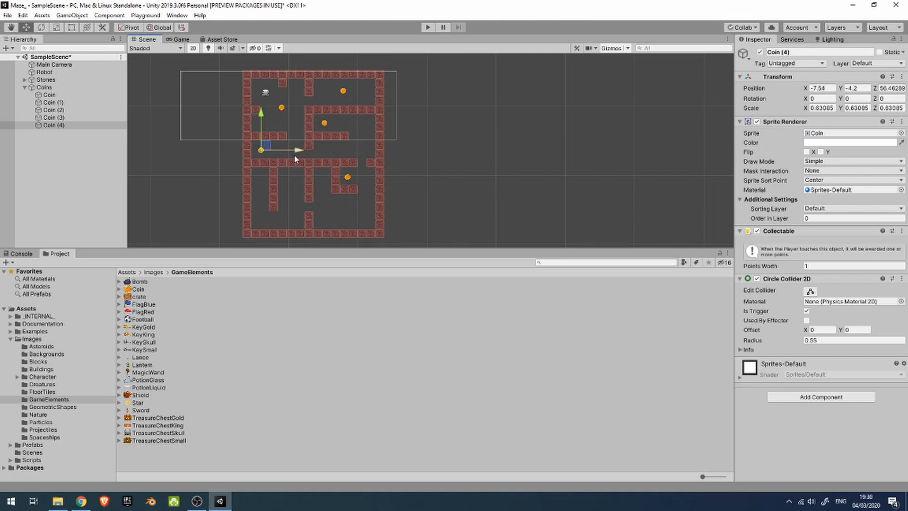
# Duplicate Coin (4), place the copy between the two lower vertical walls at about X -3.2, Y -8.05, and deselect it
pyautogui.hotkey('ctrl', 'd')
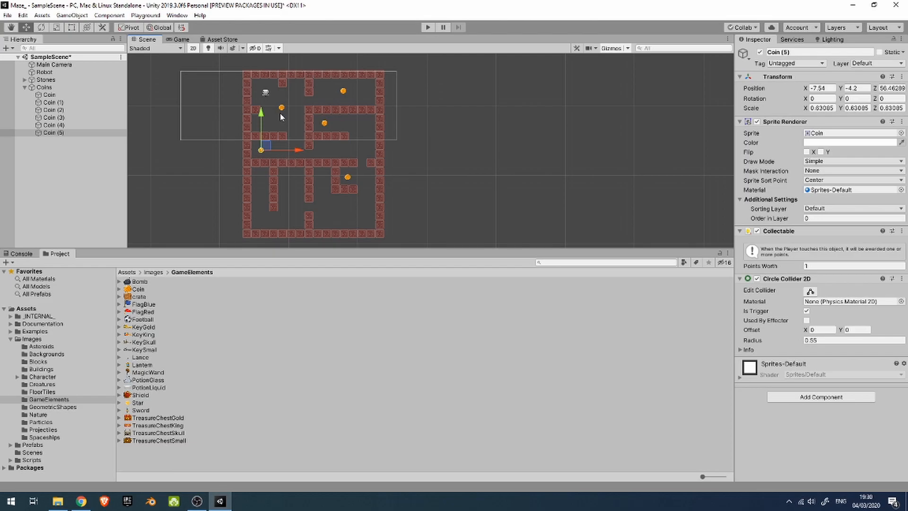
pyautogui.moveTo(263, 118); pyautogui.dragTo(336, 196)
pyautogui.moveTo(293, 176); pyautogui.dragTo(292, 149)
pyautogui.moveTo(330, 177); pyautogui.dragTo(330, 178)
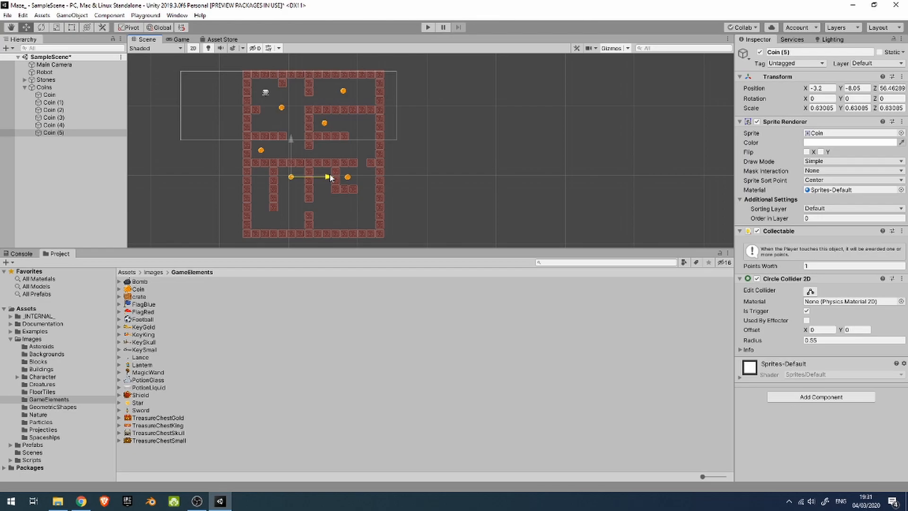
pyautogui.click(300, 205)
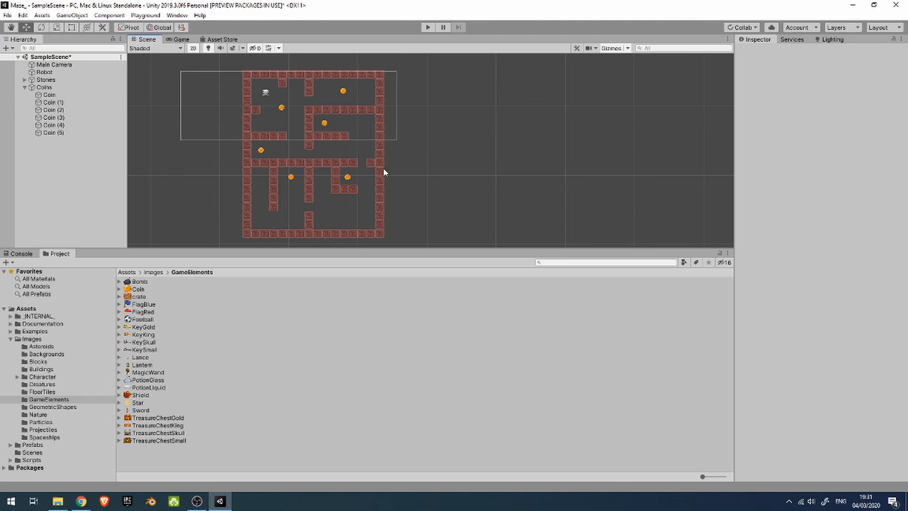
# Go through the individual coins under the Coins object to check where each one sits in the maze
pyautogui.click(56, 96)
pyautogui.press('Down')
pyautogui.press('Down')
pyautogui.press('Down')
pyautogui.press('Down')
pyautogui.click(65, 109)
pyautogui.click(73, 104)
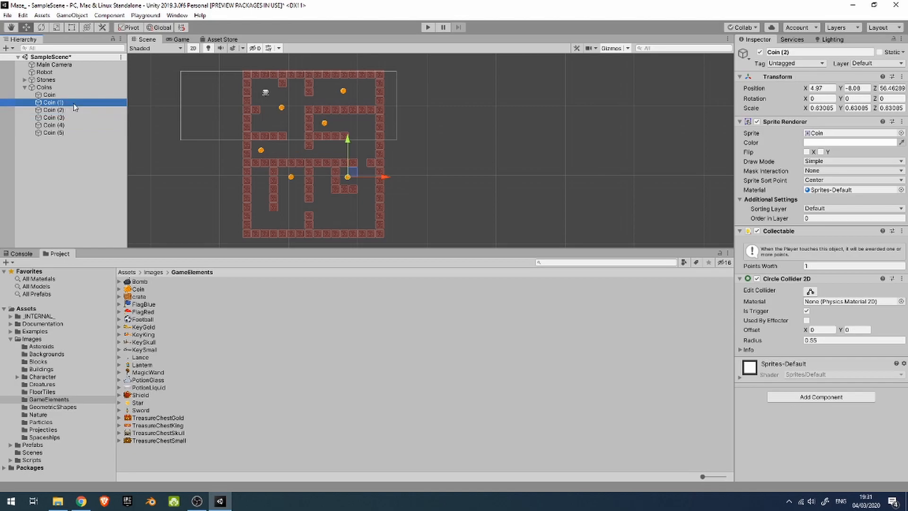
pyautogui.press('Down')
pyautogui.press('Down')
pyautogui.press('Down')
pyautogui.press('Down')
pyautogui.press('Up')
pyautogui.press('Up')
pyautogui.press('Up')
pyautogui.press('Up')
pyautogui.press('Up')
pyautogui.press('Down')
pyautogui.press('Down')
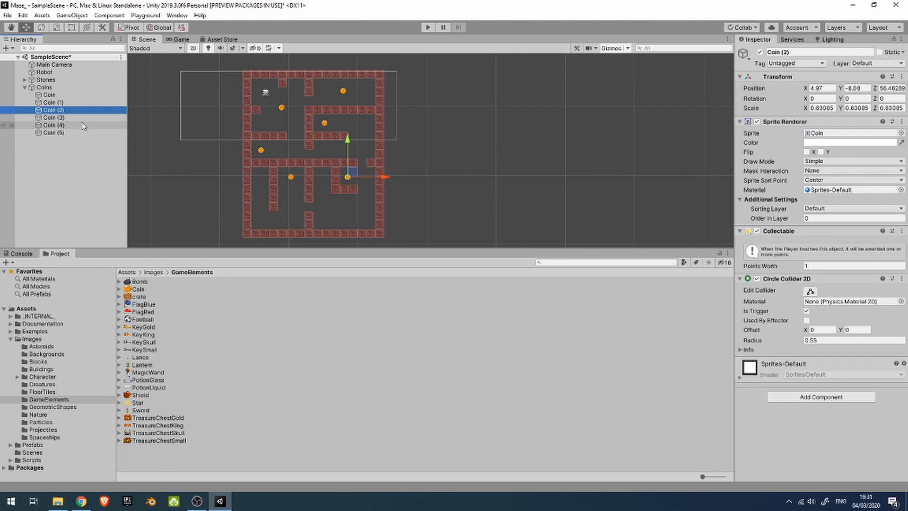
pyautogui.press('Up')
pyautogui.press('Up')
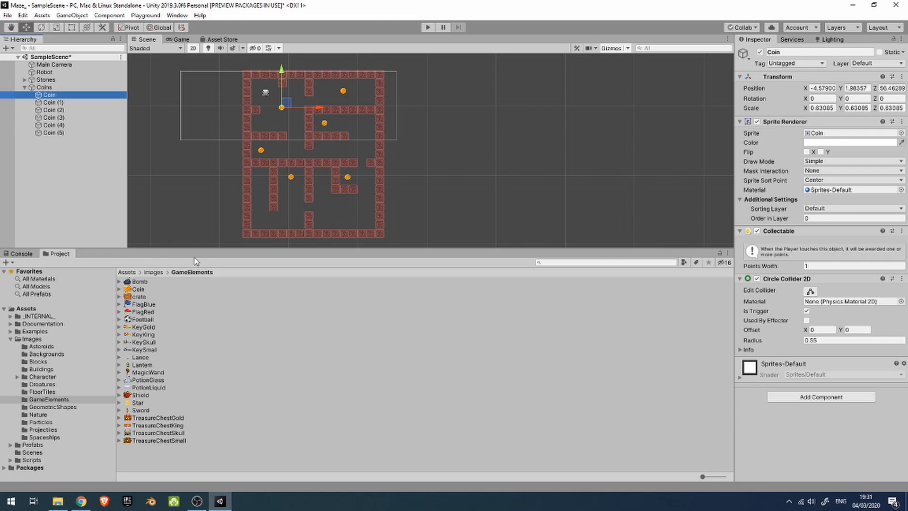
pyautogui.click(59, 161)
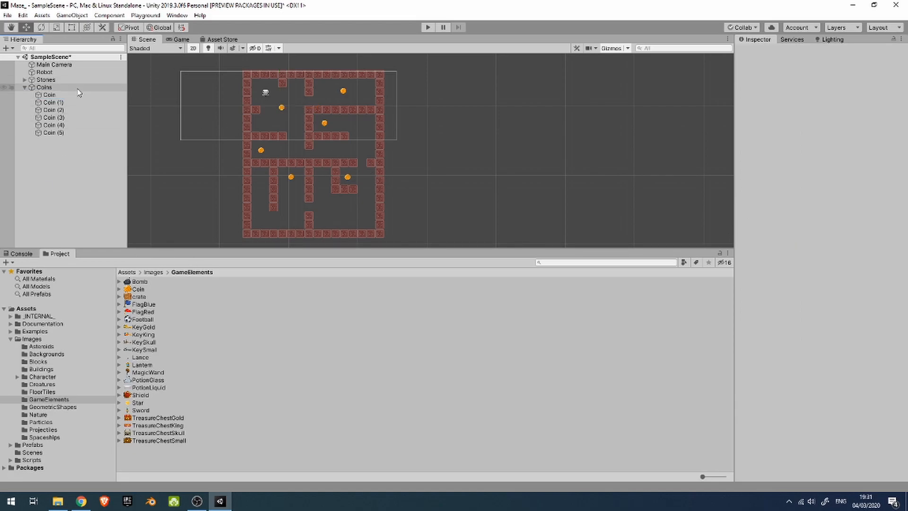
pyautogui.click(70, 120)
pyautogui.click(79, 105)
pyautogui.click(81, 95)
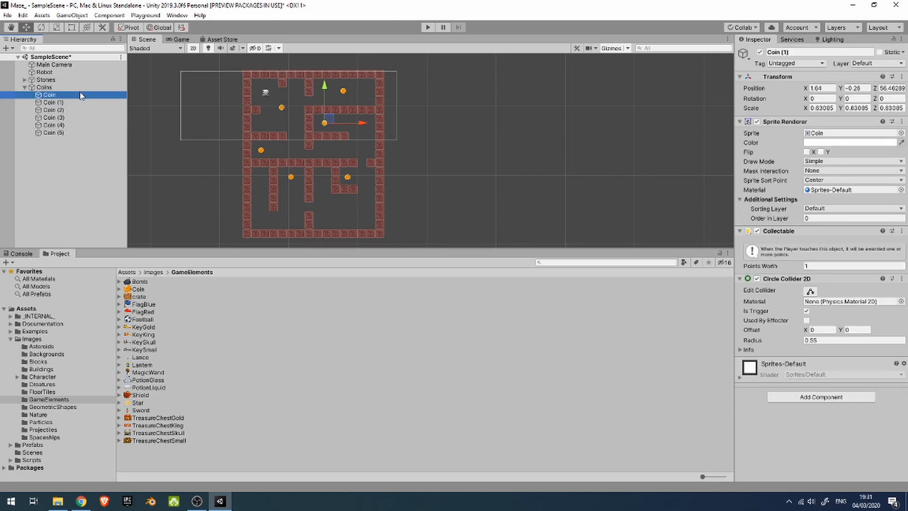
# Select the Coins parent object, save the scene, and collapse the object's children
pyautogui.press('Up')
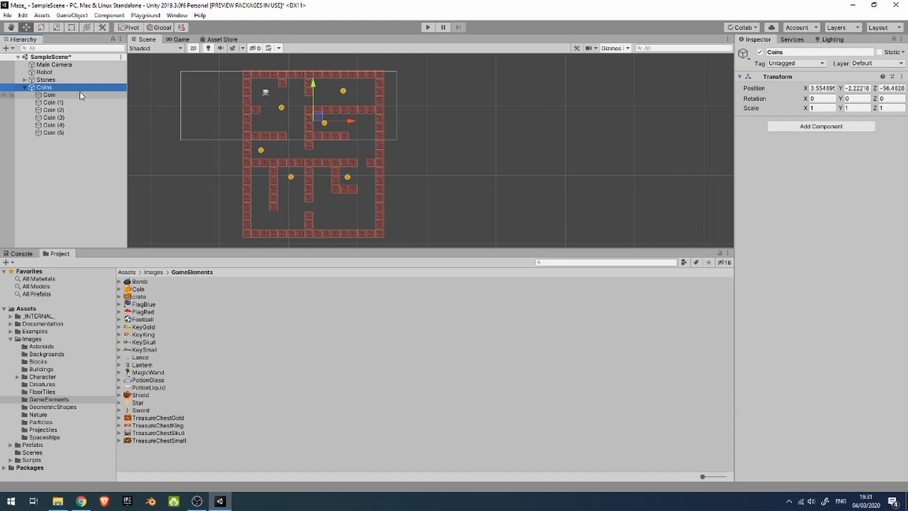
pyautogui.hotkey('ctrl', 's')
pyautogui.press('Left')
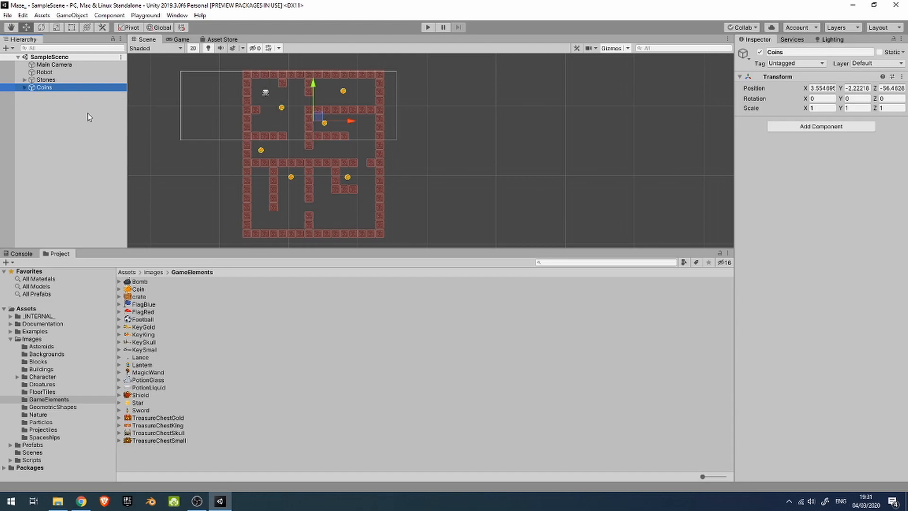
# Playtest the maze by steering the robot over the coins and beyond the camera's view, and stop the game
pyautogui.click(426, 30)
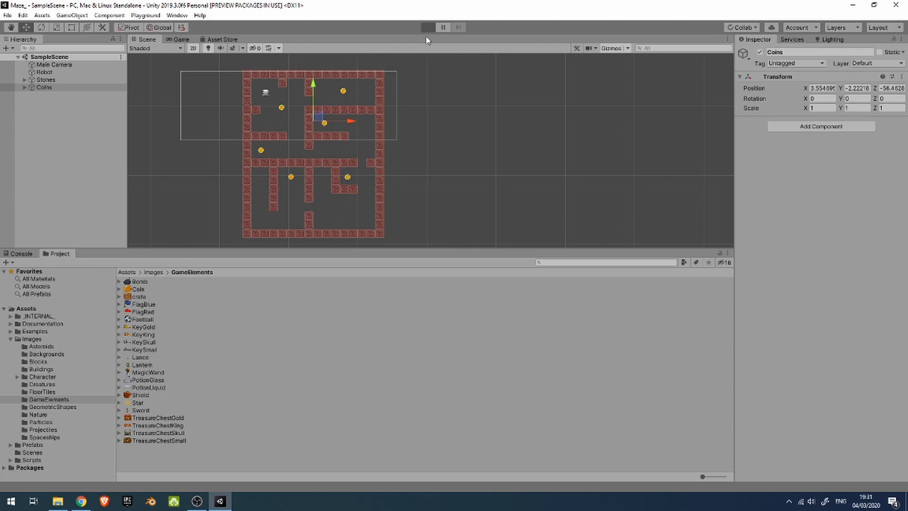
pyautogui.press('Right')
pyautogui.press('Down')
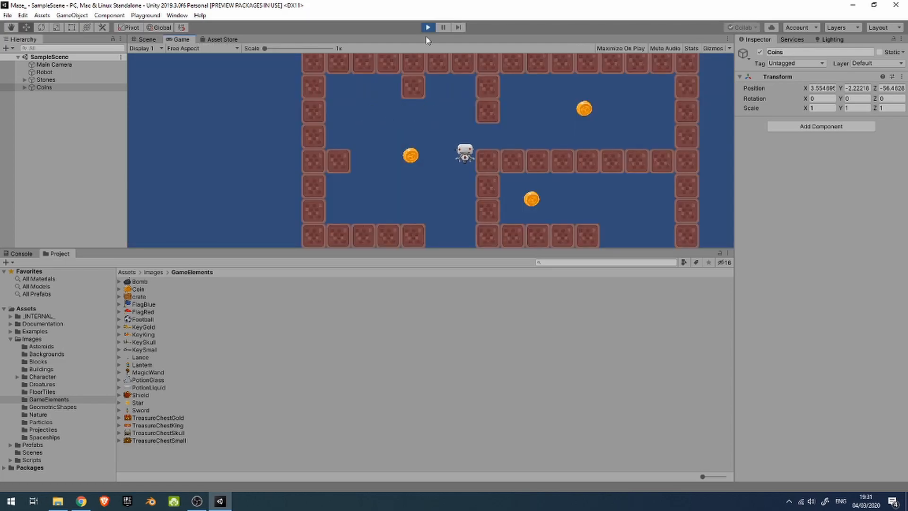
pyautogui.press('Up')
pyautogui.press('Down')
pyautogui.press('Right')
pyautogui.press('Up')
pyautogui.press('Left')
pyautogui.press('Down')
pyautogui.press('Right')
pyautogui.press('Down')
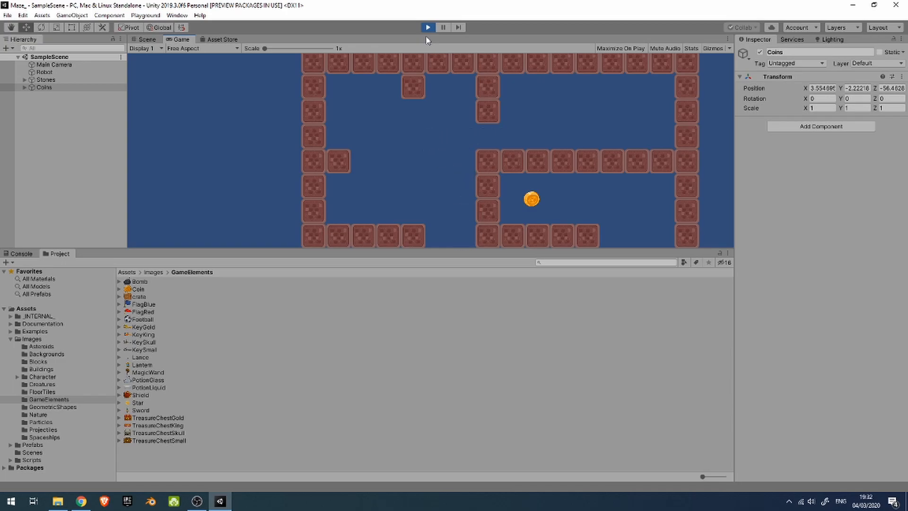
pyautogui.press('Up')
pyautogui.press('Left')
pyautogui.press('Down')
pyautogui.press('Down')
pyautogui.press('Up')
pyautogui.click(428, 27)
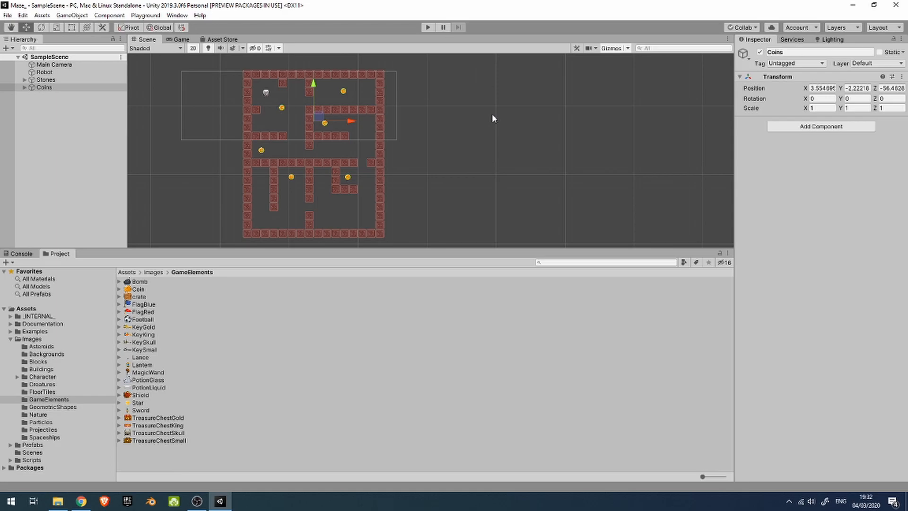
# Add a Camera Follow component to the Main Camera with the Robot as its target
pyautogui.click(52, 65)
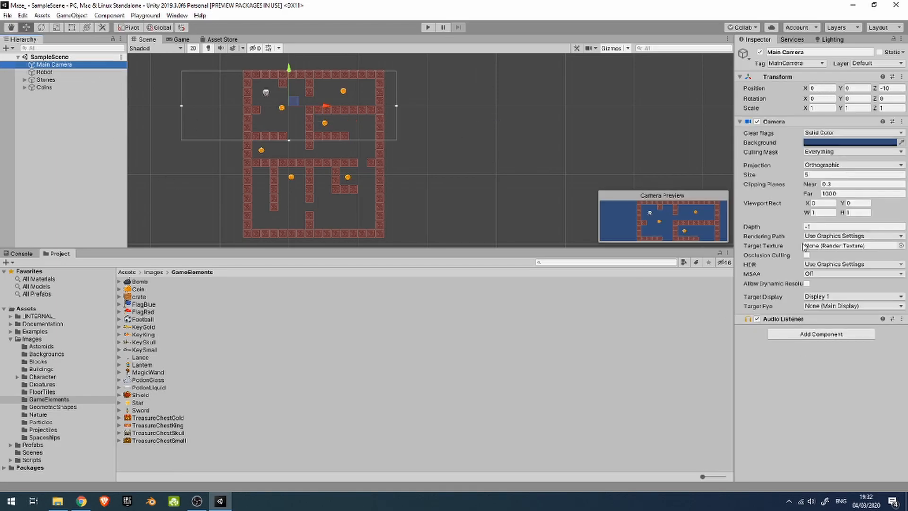
pyautogui.click(799, 335)
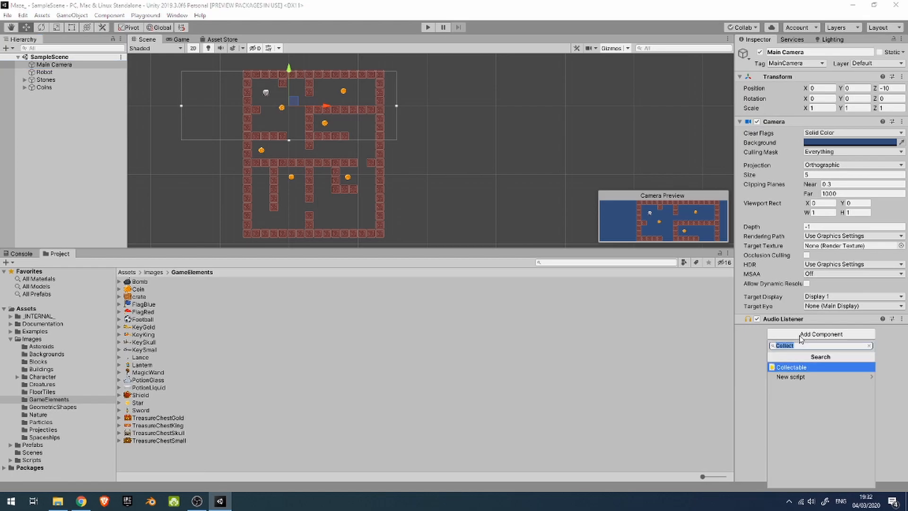
pyautogui.write('camera')
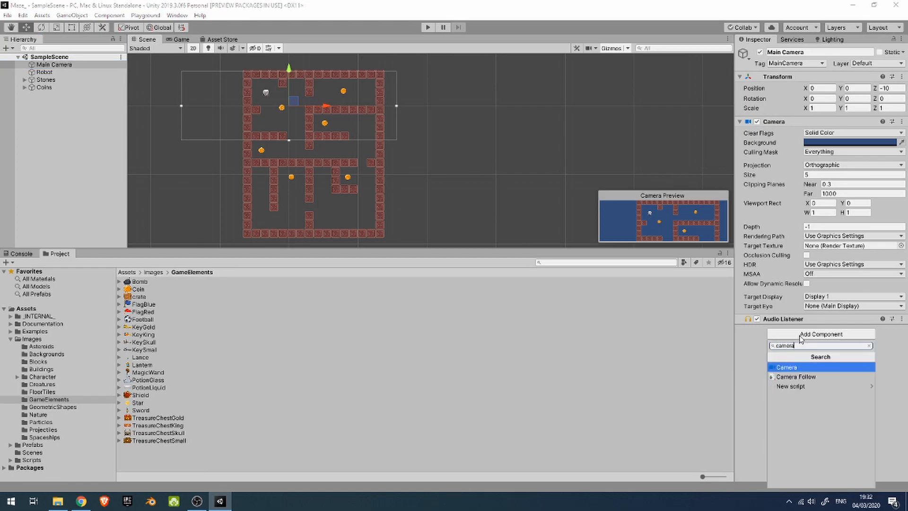
pyautogui.press('Down')
pyautogui.press('Return')
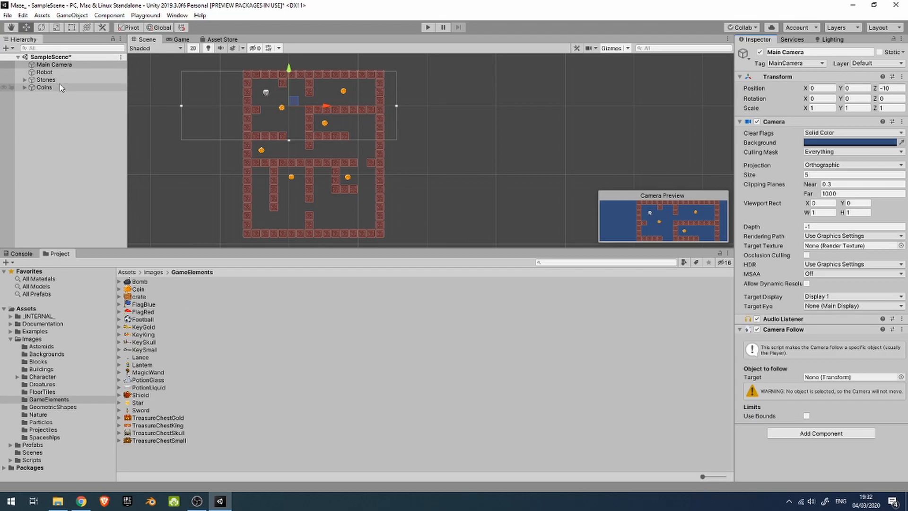
pyautogui.moveTo(45, 72); pyautogui.dragTo(842, 378)
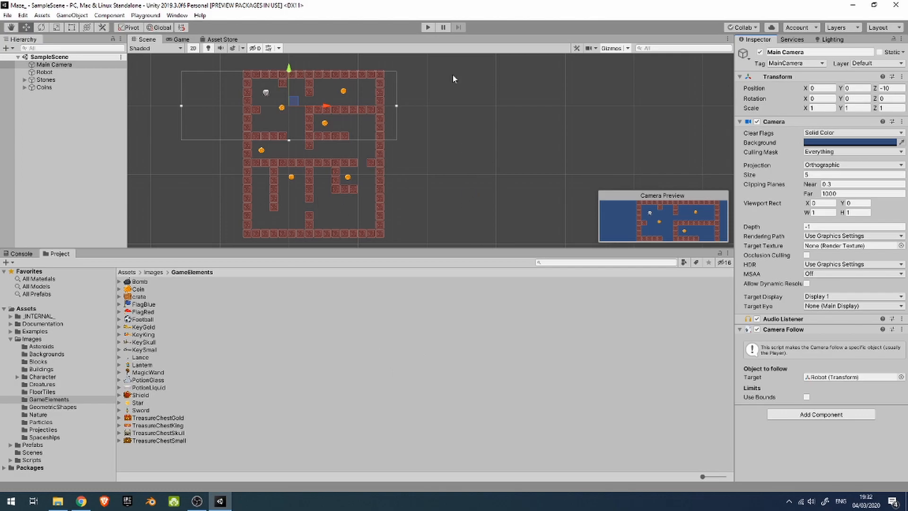
# Playtest the camera following by steering the robot through the upper maze into its lower corridors, and stop the game
pyautogui.click(428, 27)
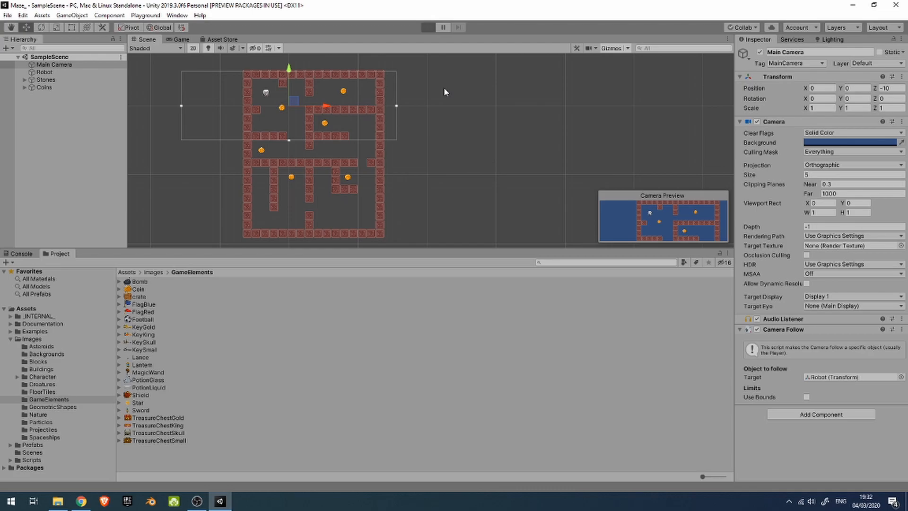
pyautogui.press('Right')
pyautogui.press('Down')
pyautogui.press('Left')
pyautogui.press('Right')
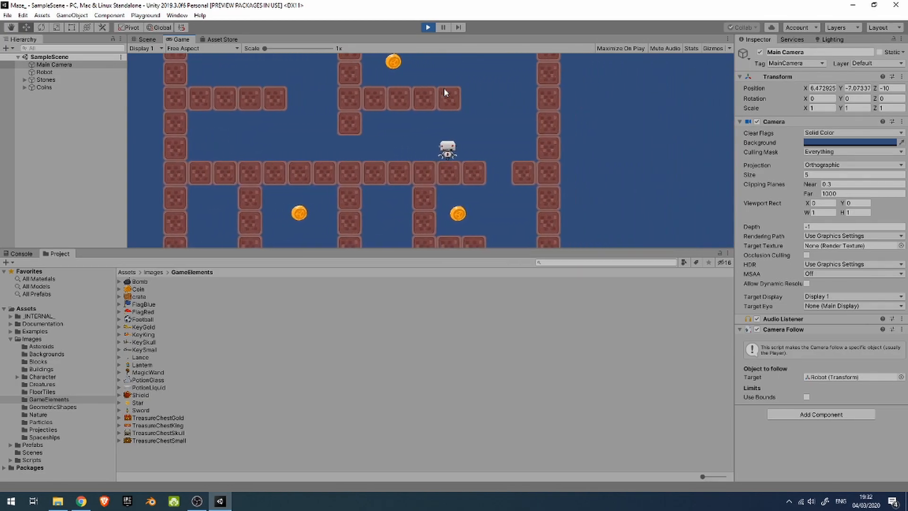
pyautogui.press('Right')
pyautogui.press('Down')
pyautogui.press('Down')
pyautogui.press('Left')
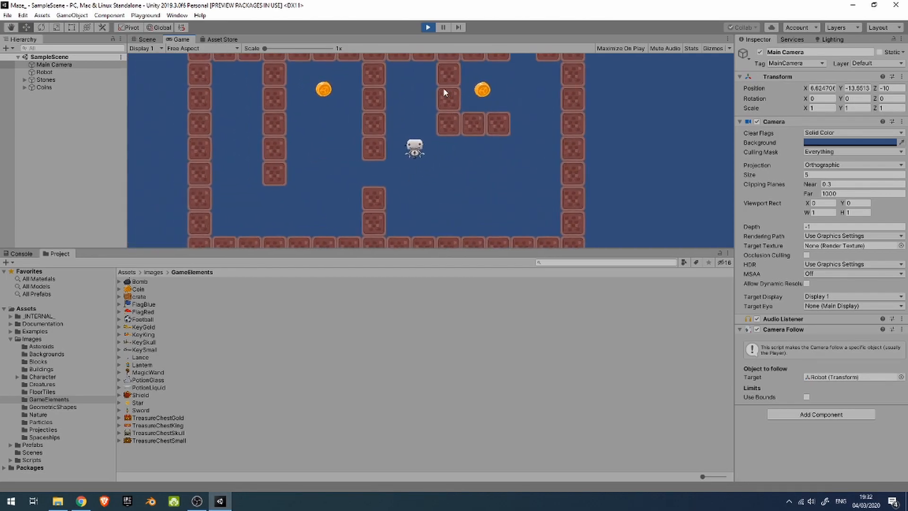
pyautogui.press('Down')
pyautogui.press('Left')
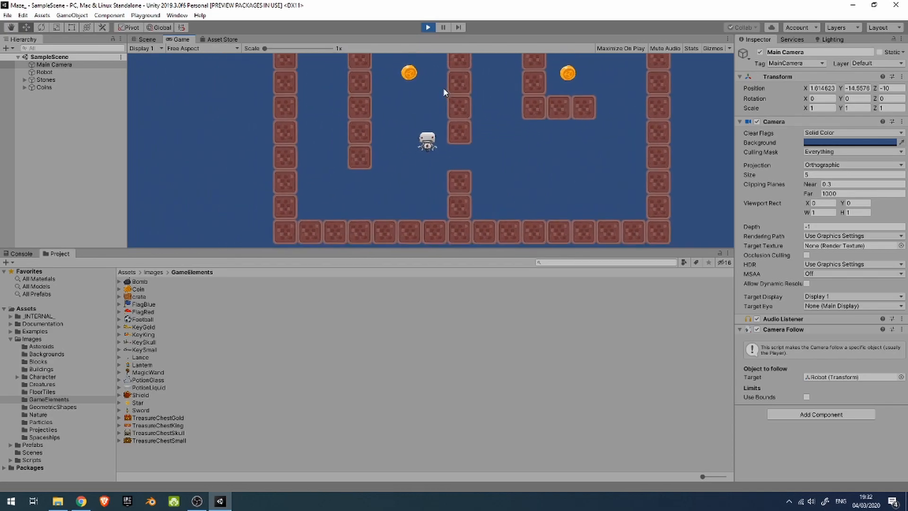
pyautogui.press('Up')
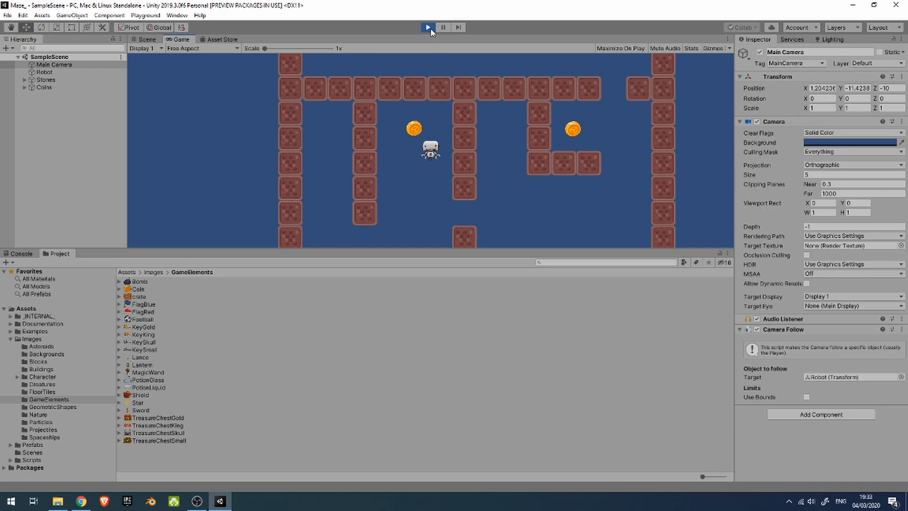
pyautogui.click(427, 28)
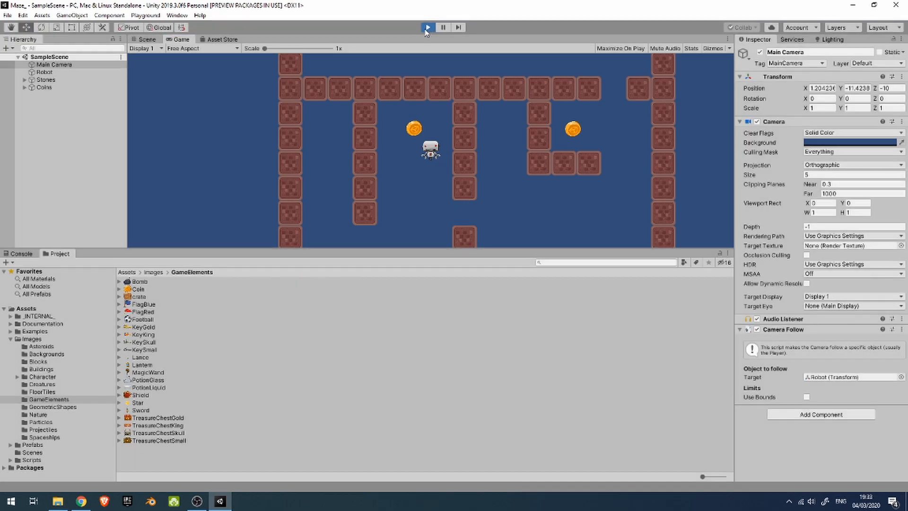
pyautogui.moveTo(282, 140); pyautogui.dragTo(331, 146)
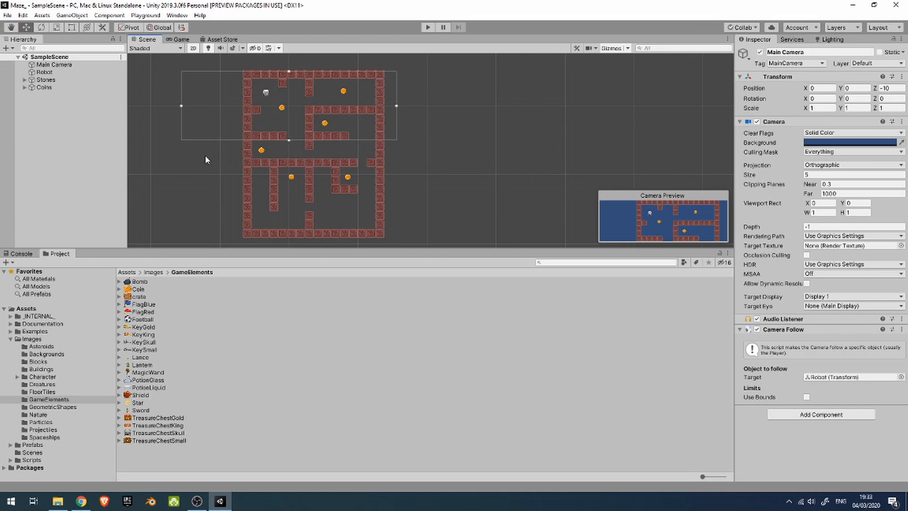
pyautogui.moveTo(271, 155); pyautogui.dragTo(433, 154, button='middle')
pyautogui.moveTo(233, 162); pyautogui.dragTo(312, 155, button='middle')
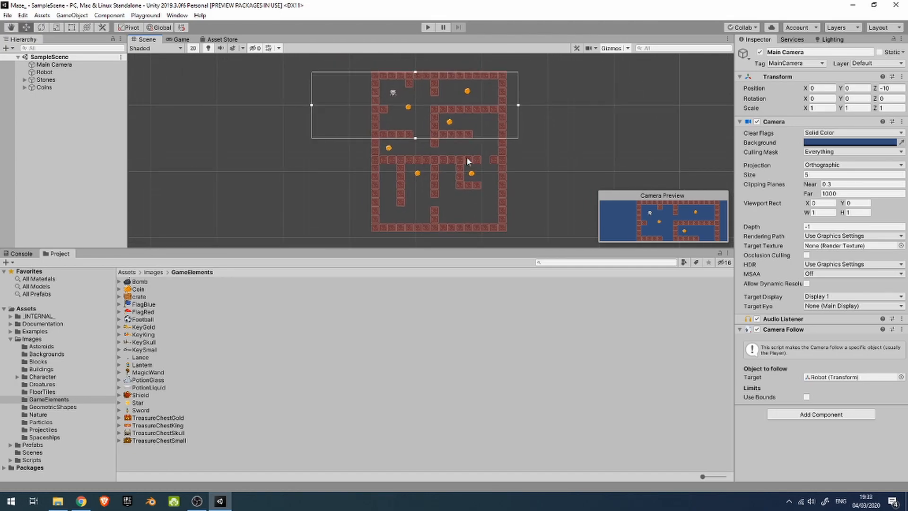
pyautogui.click(197, 501)
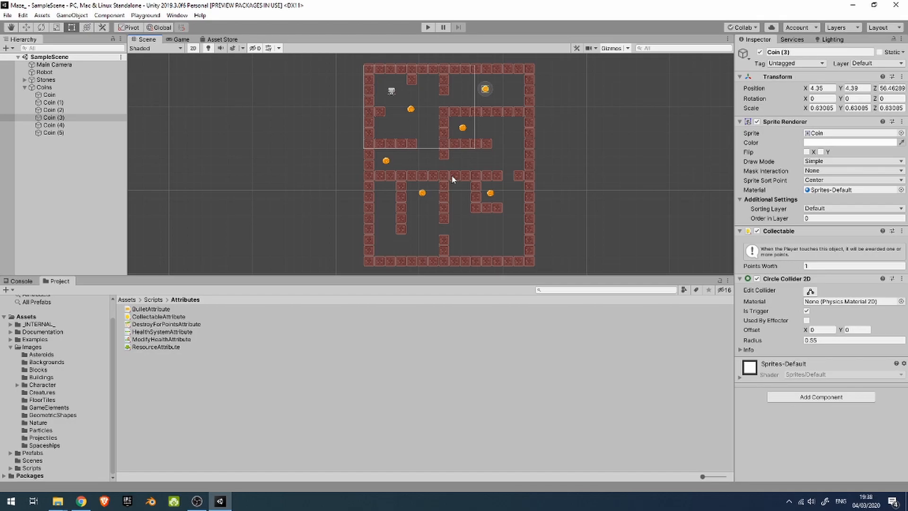
# Add the UserInterface prefab from the Prefabs folder to the scene as a top-level object
pyautogui.scroll(-2, 453, 179)
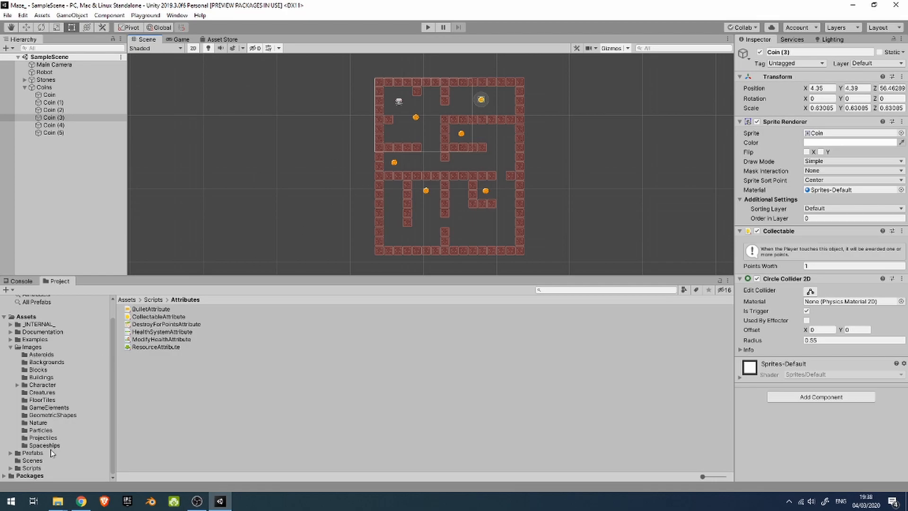
pyautogui.click(10, 453)
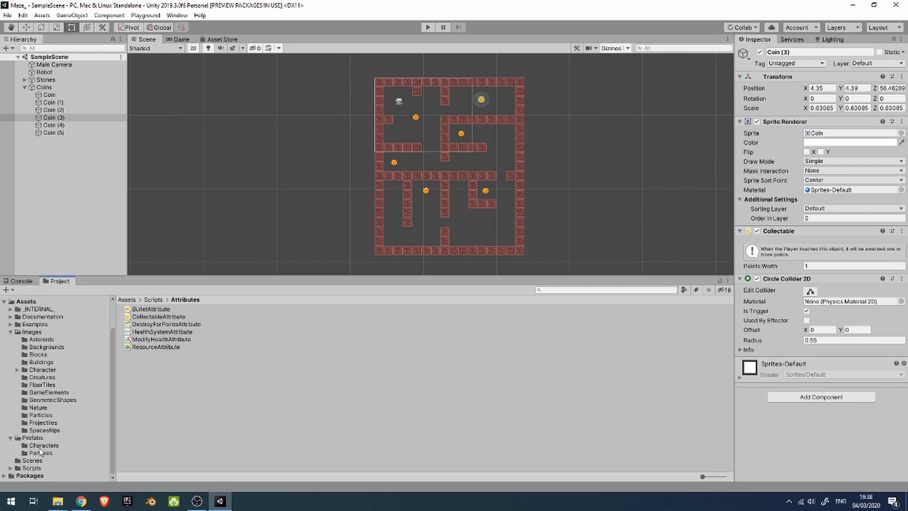
pyautogui.click(38, 439)
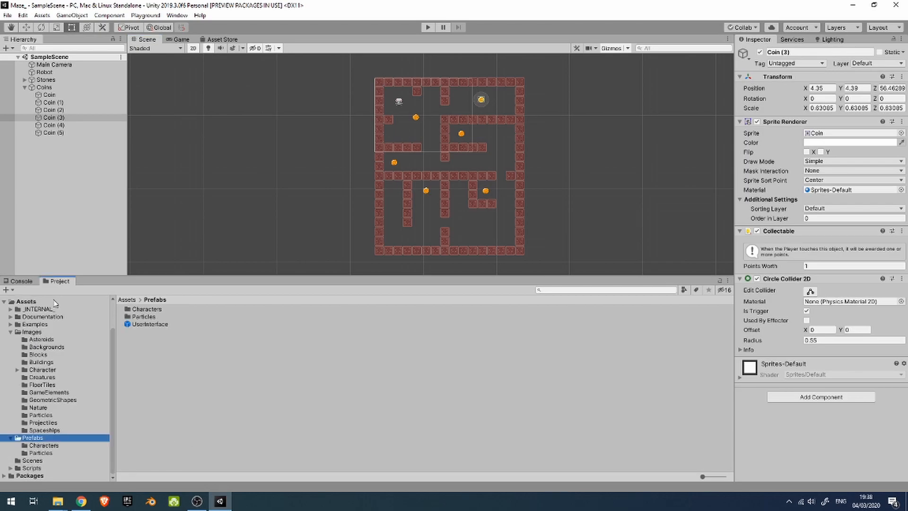
pyautogui.click(52, 302)
pyautogui.click(34, 437)
pyautogui.click(146, 325)
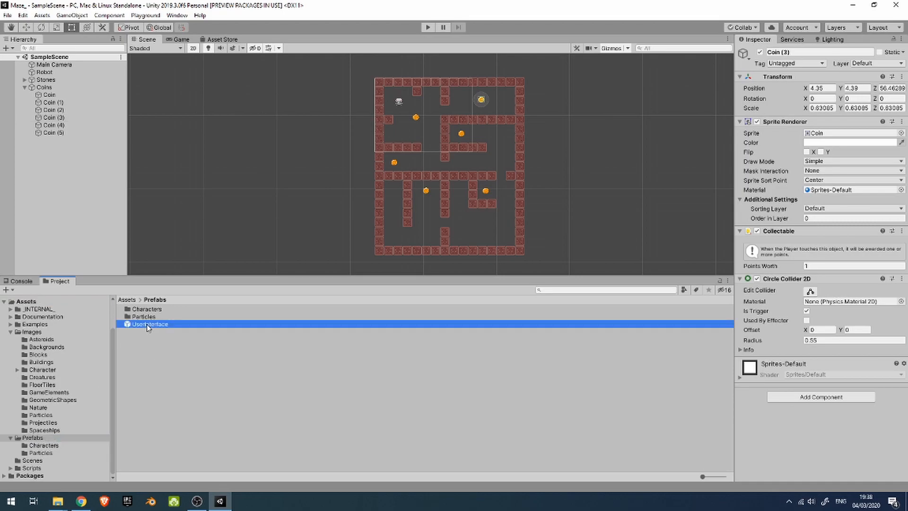
pyautogui.moveTo(147, 324); pyautogui.dragTo(38, 178)
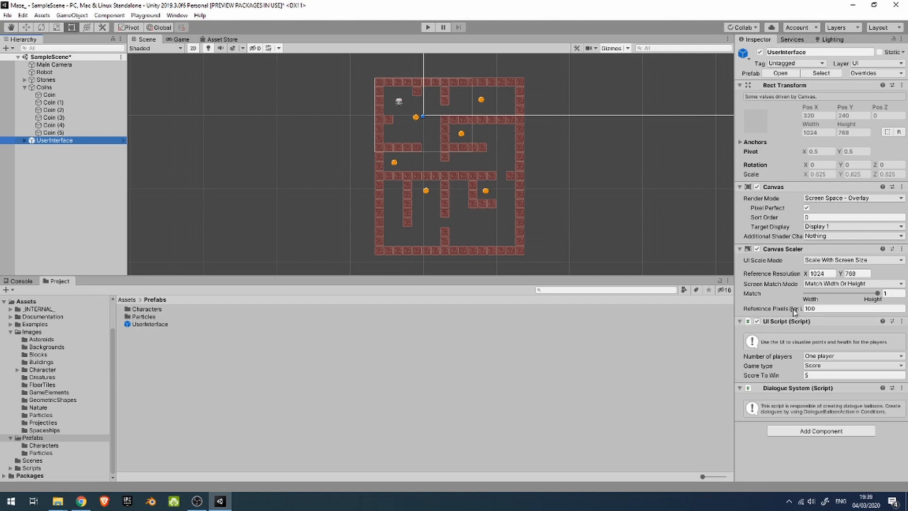
# In the UserInterface's UI Script, keep One player and the Score game type, set Score To Win to 10, and save the scene
pyautogui.moveTo(794, 312)
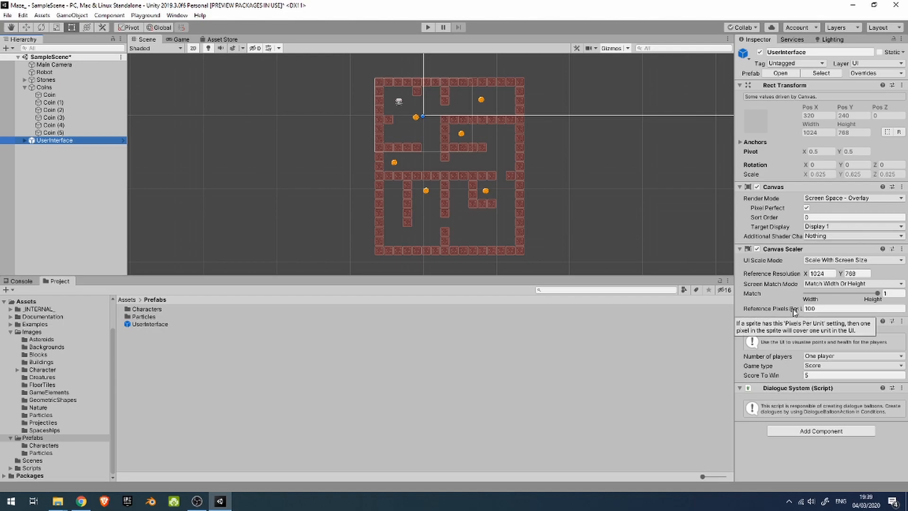
pyautogui.click(824, 357)
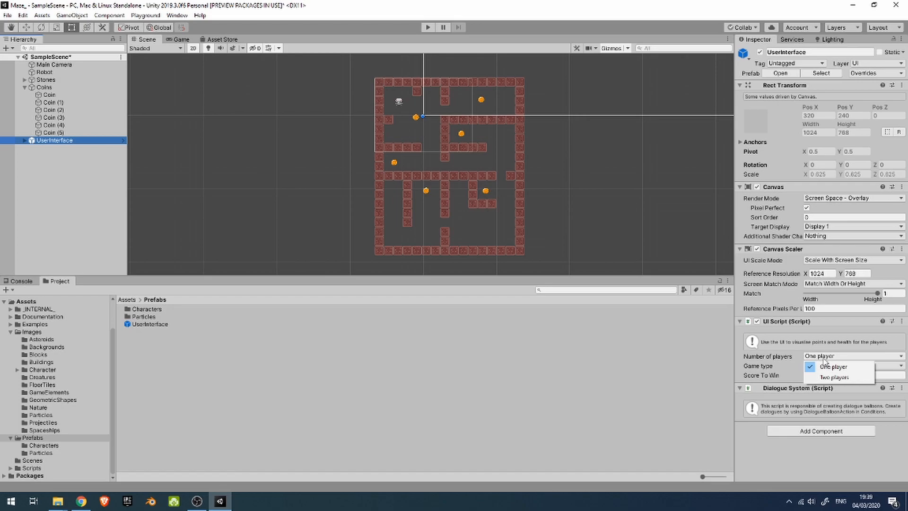
pyautogui.click(824, 360)
pyautogui.click(818, 364)
pyautogui.click(819, 364)
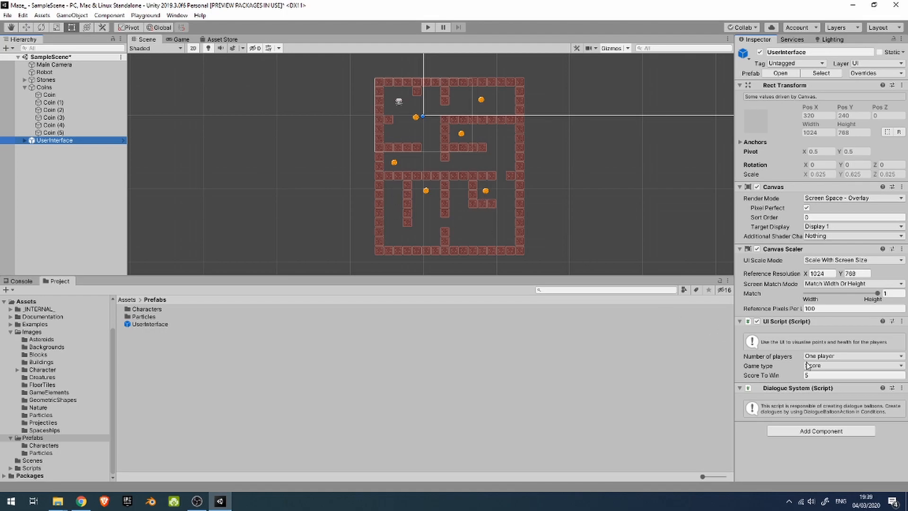
pyautogui.click(819, 374)
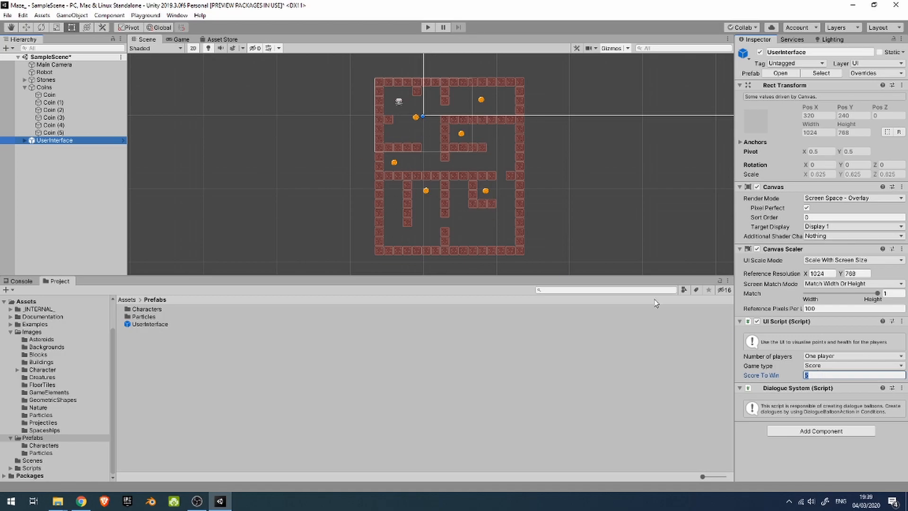
pyautogui.write('10')
pyautogui.hotkey('ctrl', 's')
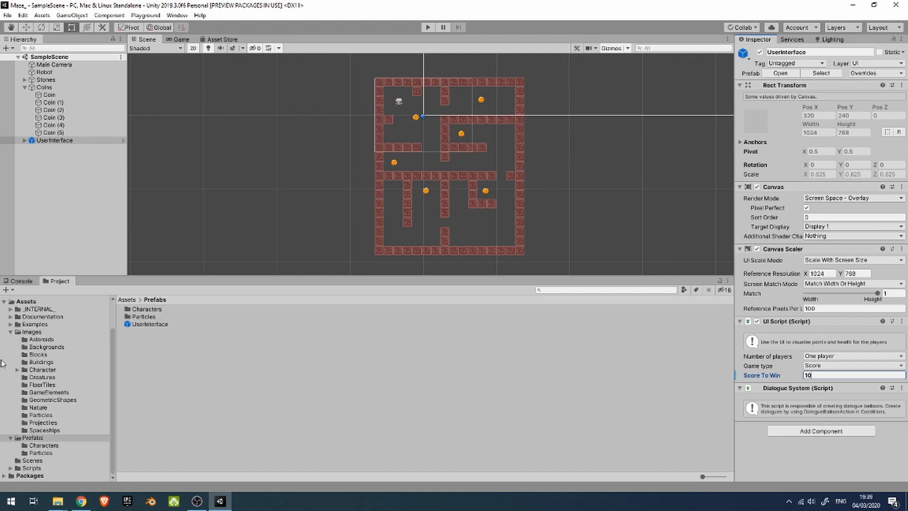
# Add the TreasureChestGold sprite from the GameElements images folder to the scene as a top-level object
pyautogui.click(34, 332)
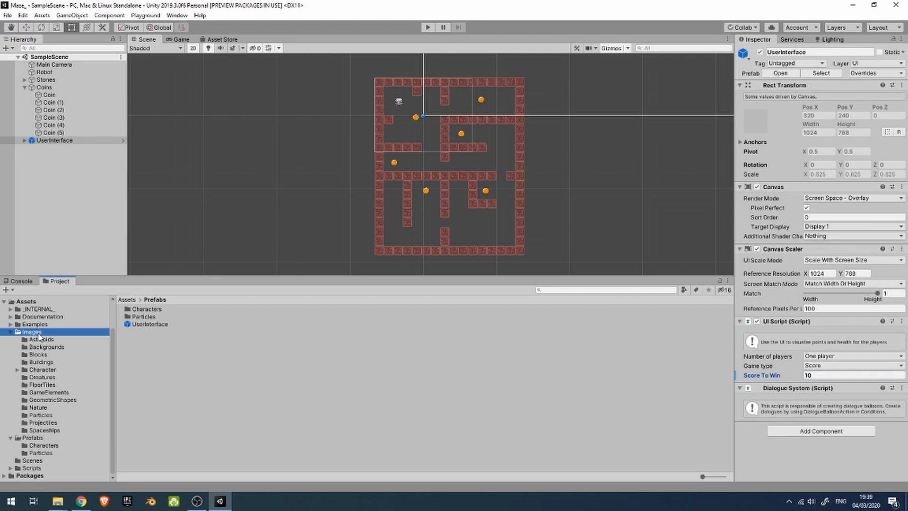
pyautogui.click(43, 377)
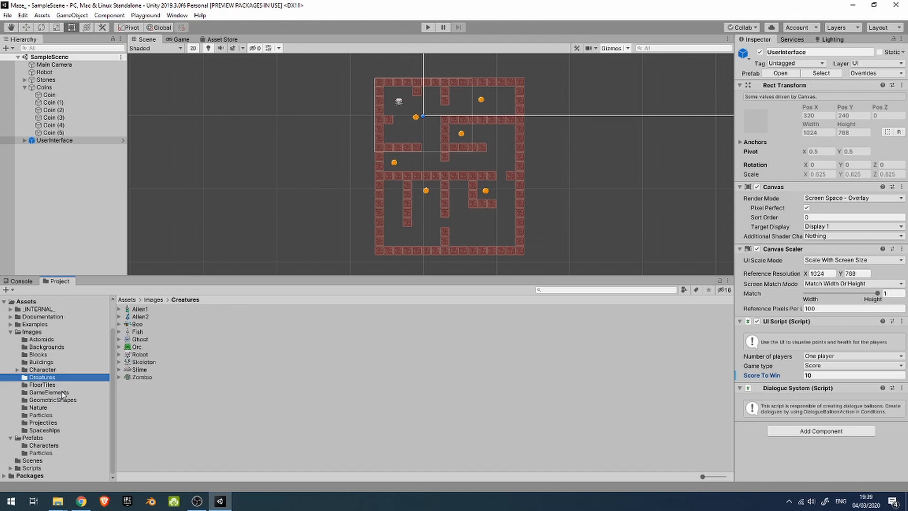
pyautogui.click(63, 393)
pyautogui.moveTo(176, 449); pyautogui.dragTo(50, 197)
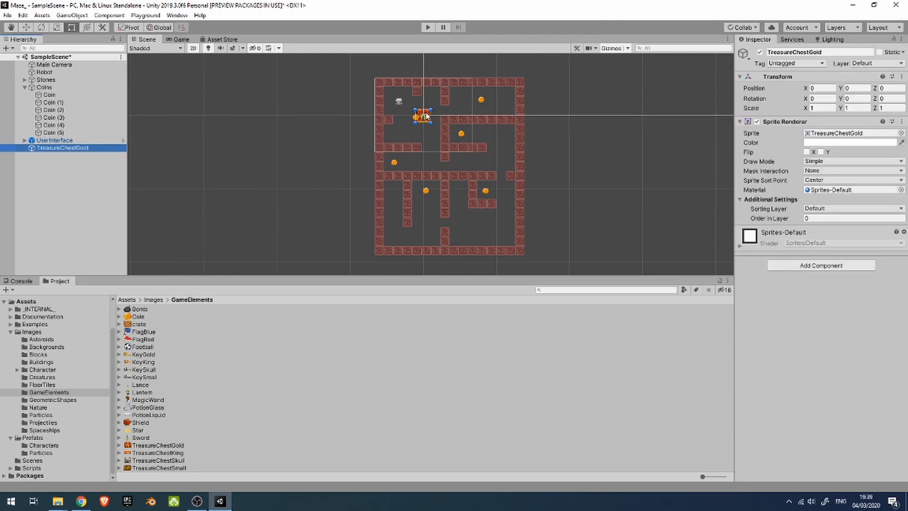
# Place the treasure chest in the dead end of the maze's lower-left corridor, at about X -4.14, Y -10.04
pyautogui.moveTo(428, 122); pyautogui.dragTo(394, 189)
pyautogui.scroll(10, 383, 213)
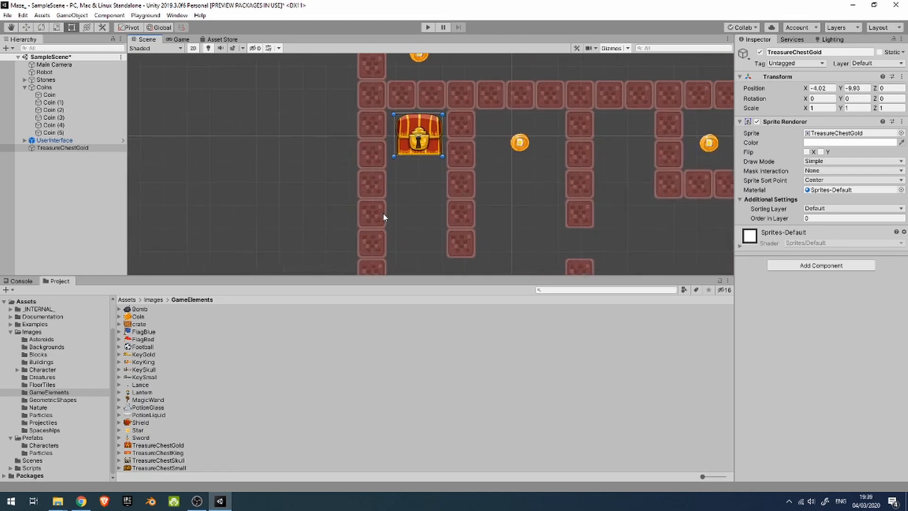
pyautogui.moveTo(410, 179); pyautogui.dragTo(380, 223, button='middle')
pyautogui.moveTo(395, 167); pyautogui.dragTo(391, 170)
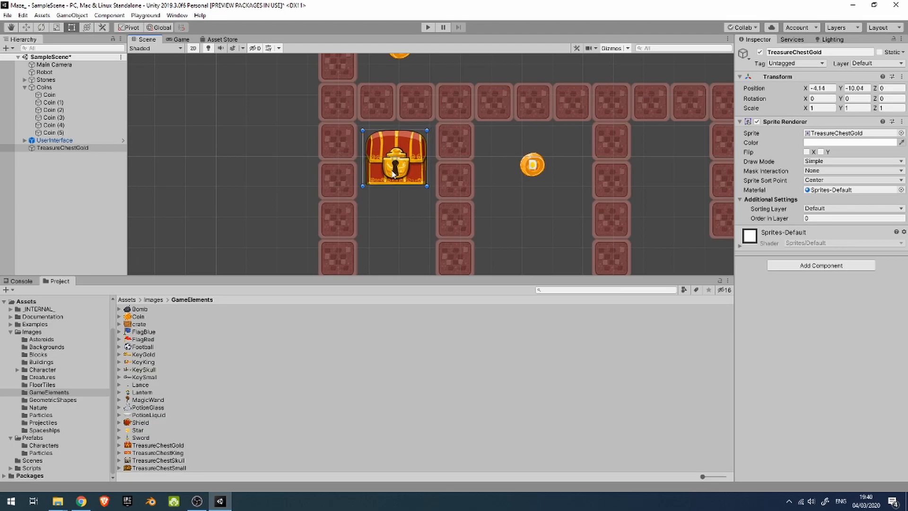
pyautogui.scroll(-7, 433, 184)
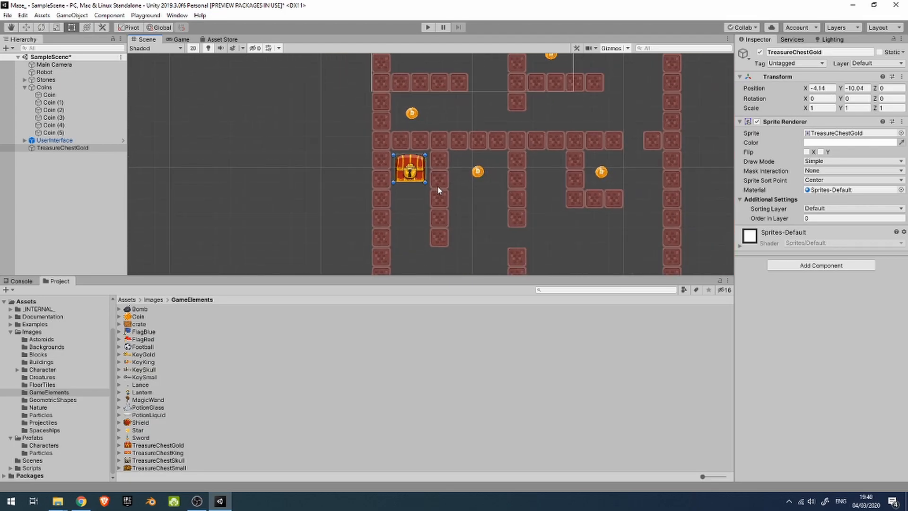
# Add a Collectable component to the treasure chest with a Rectangle collider shape
pyautogui.click(825, 266)
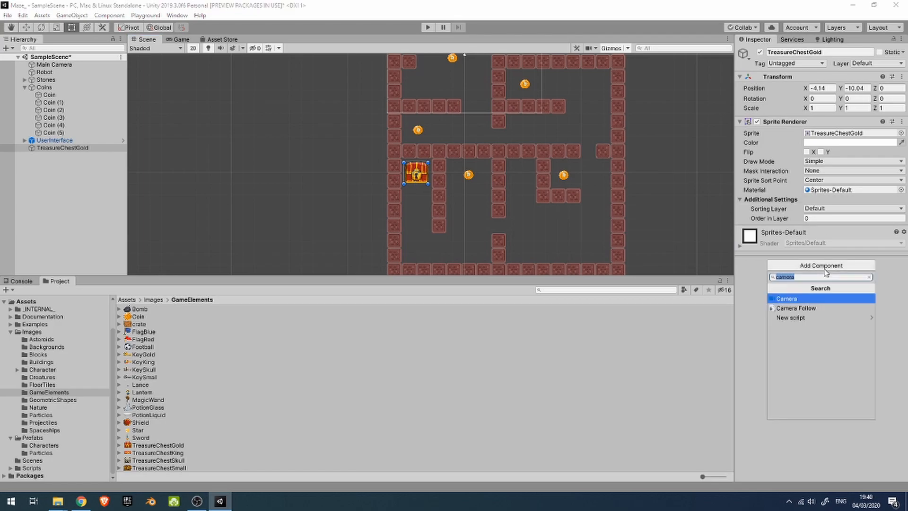
pyautogui.write('coll')
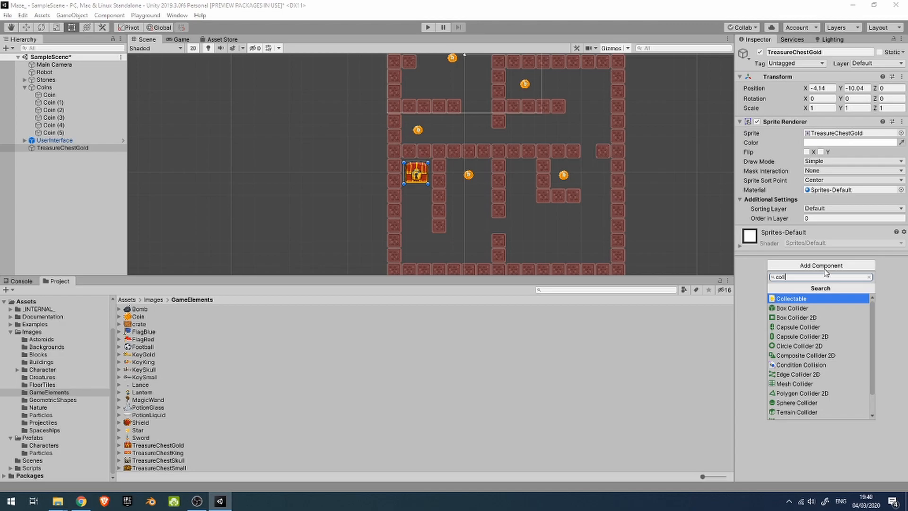
pyautogui.click(810, 299)
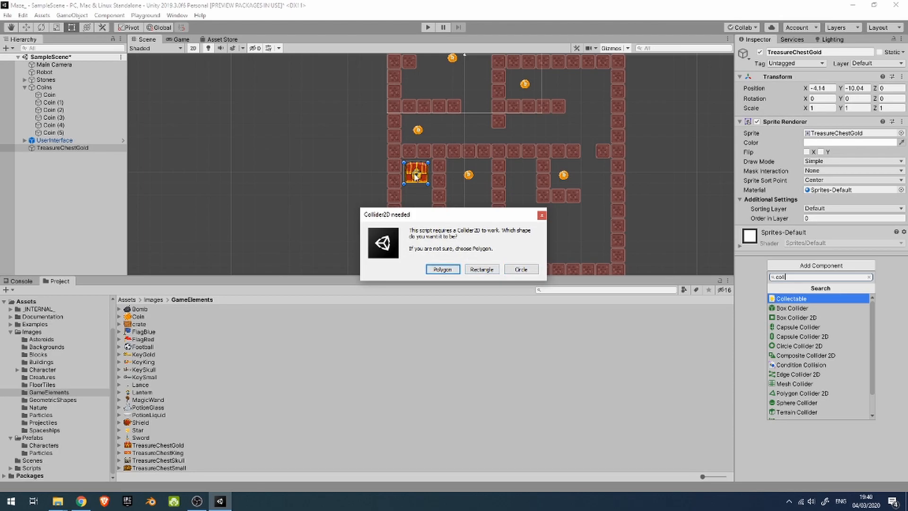
pyautogui.click(480, 270)
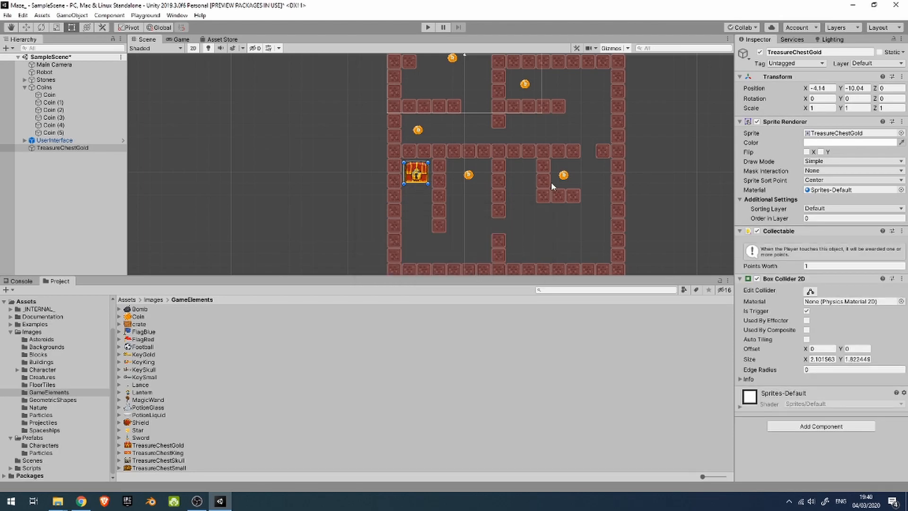
# Set the treasure chest's Points Worth to 4 and save the scene
pyautogui.scroll(5, 411, 178)
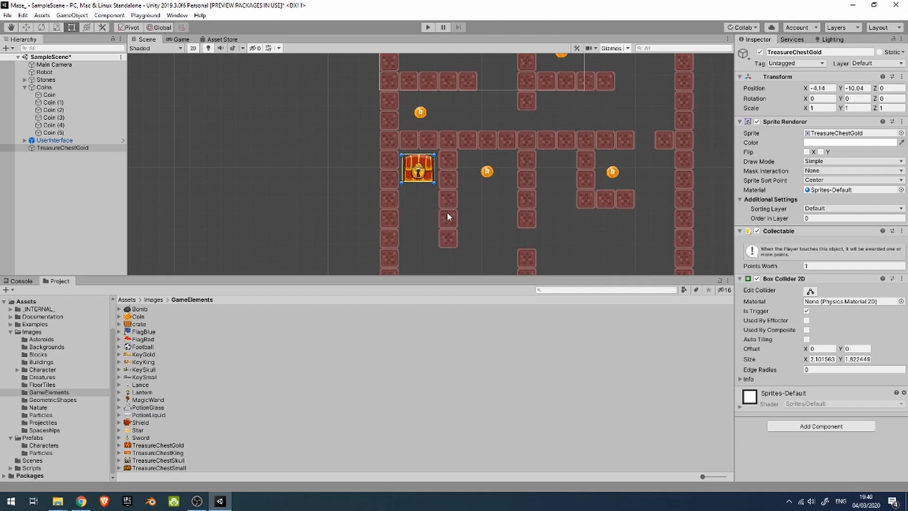
pyautogui.scroll(-2, 464, 241)
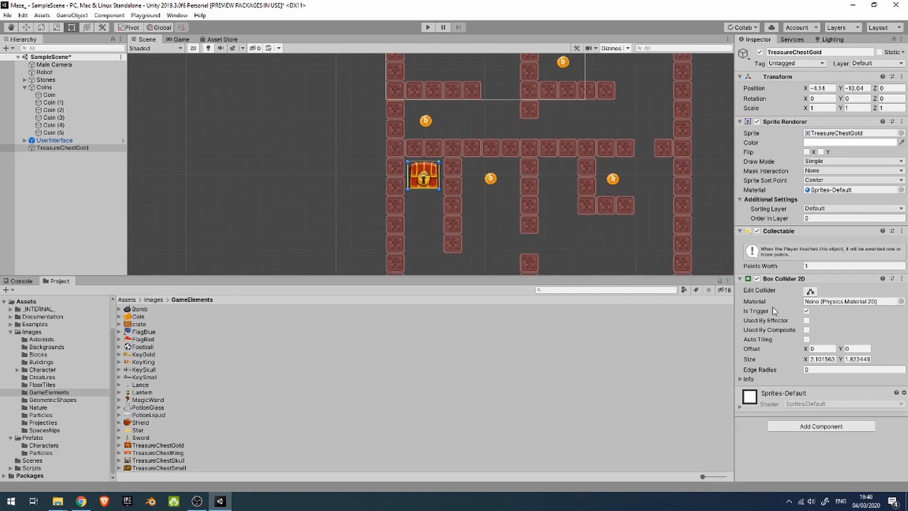
pyautogui.click(818, 265)
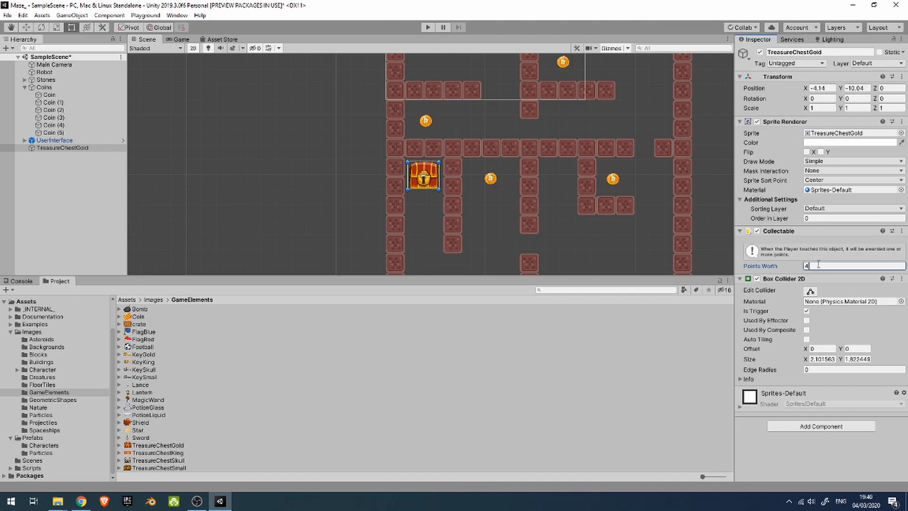
pyautogui.click(520, 161)
pyautogui.hotkey('ctrl', 's')
# Playtest the maze and steer the robot through the two coins in its upper part
pyautogui.click(434, 28)
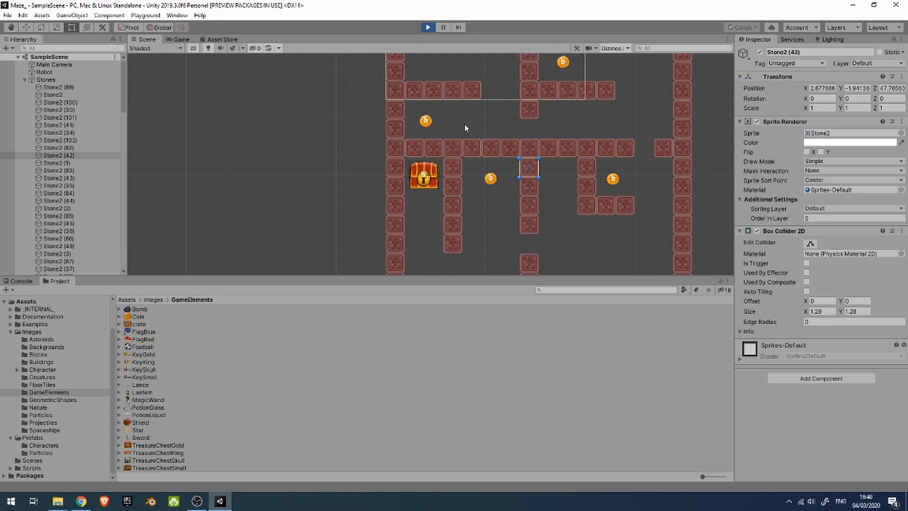
pyautogui.press('Right')
pyautogui.press('Down')
pyautogui.press('Left')
pyautogui.press('Up')
pyautogui.press('Right')
pyautogui.press('Right')
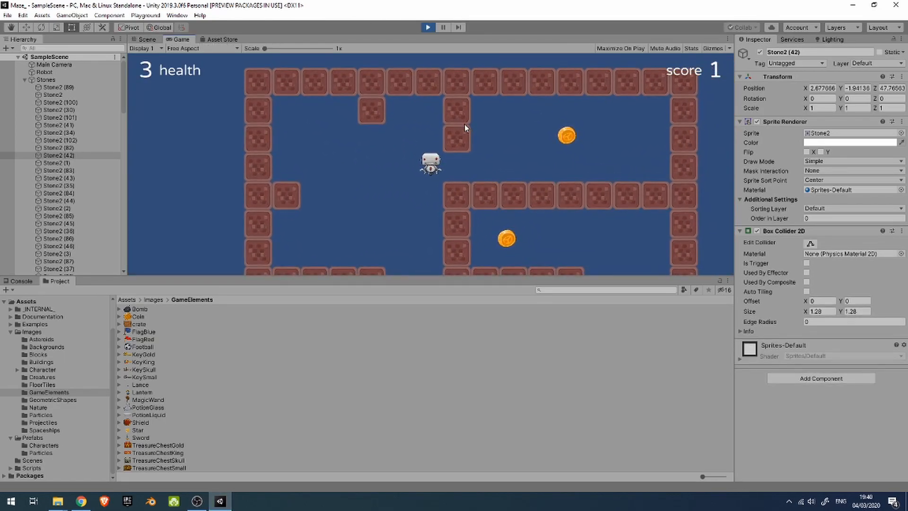
pyautogui.press('Up')
pyautogui.press('Right')
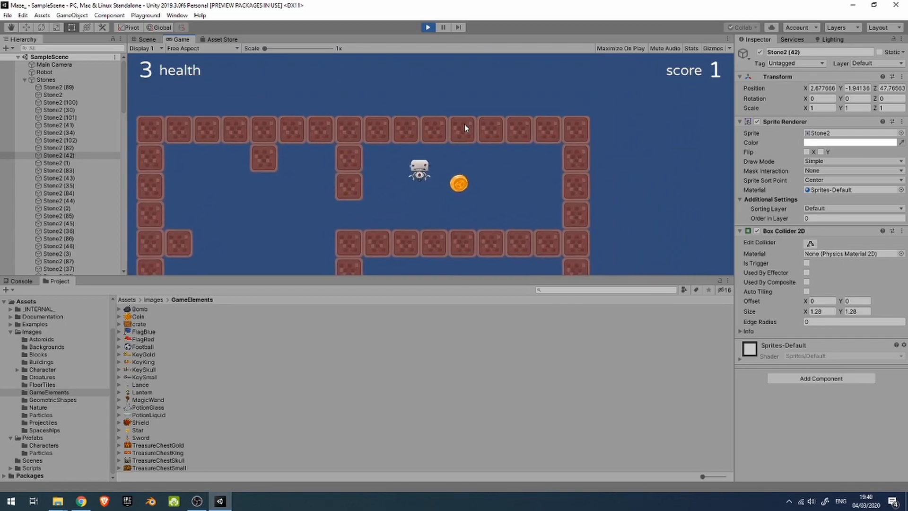
# Guide the robot down to collect the coin in the left corridor and the one in the middle-right chamber
pyautogui.press('Left')
pyautogui.press('Down')
pyautogui.press('Right')
pyautogui.press('Down')
pyautogui.press('Left')
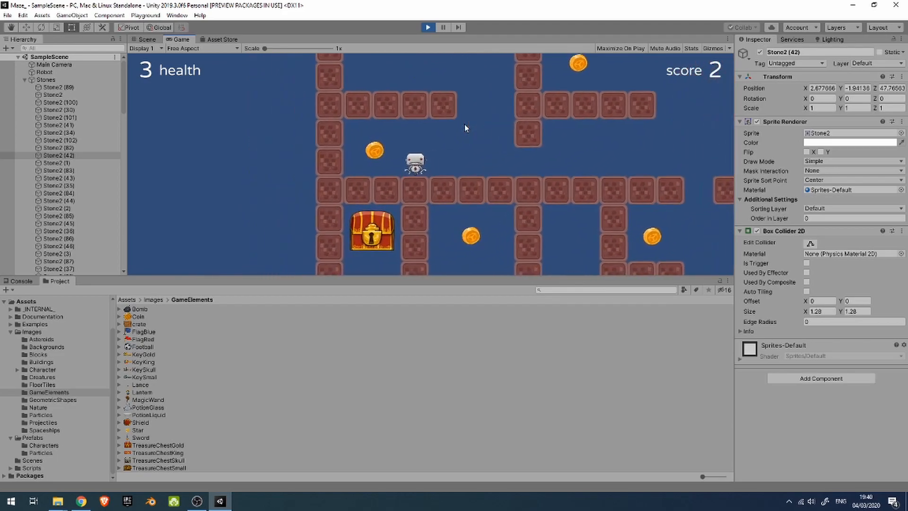
pyautogui.press('Right')
pyautogui.press('Up')
pyautogui.press('Left')
pyautogui.press('Right')
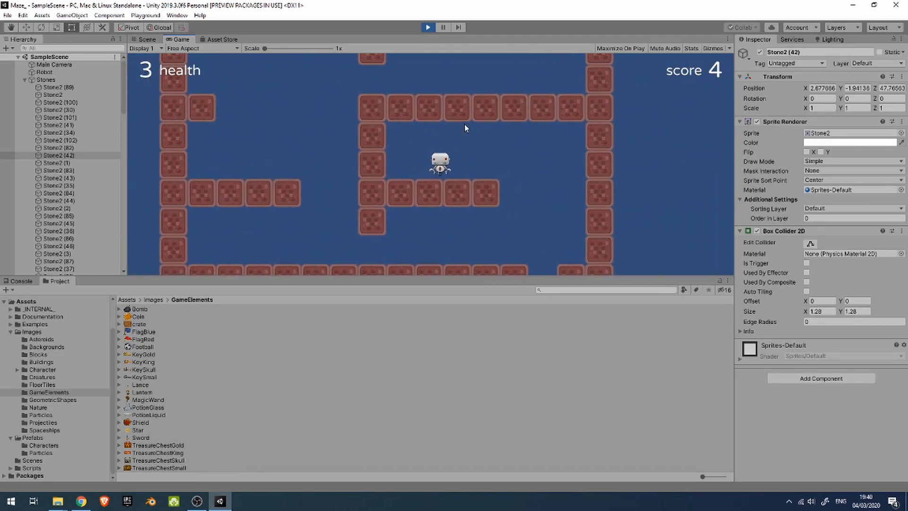
# Steer the robot through the gap near the right wall and collect the coin in the lower-right alcove
pyautogui.press('Down')
pyautogui.press('Right')
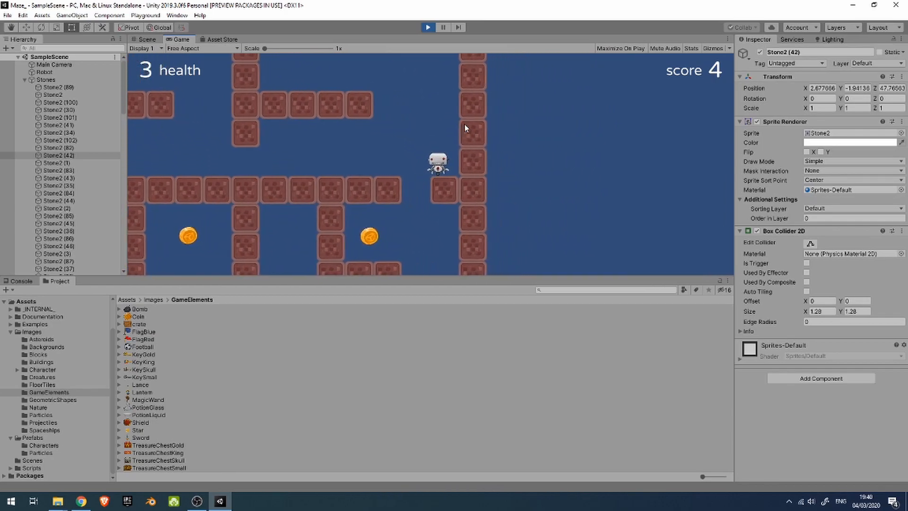
pyautogui.press('Left')
pyautogui.press('Down')
pyautogui.press('Down')
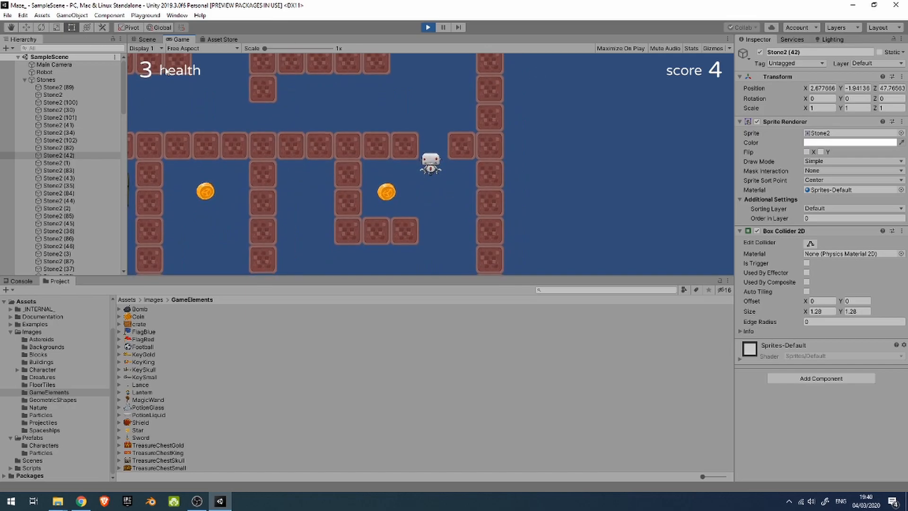
pyautogui.press('Left')
# Move the robot through the opening in the lower dividing wall and collect the coin in the central corridor
pyautogui.press('Right')
pyautogui.press('Down')
pyautogui.press('Left')
pyautogui.press('Up')
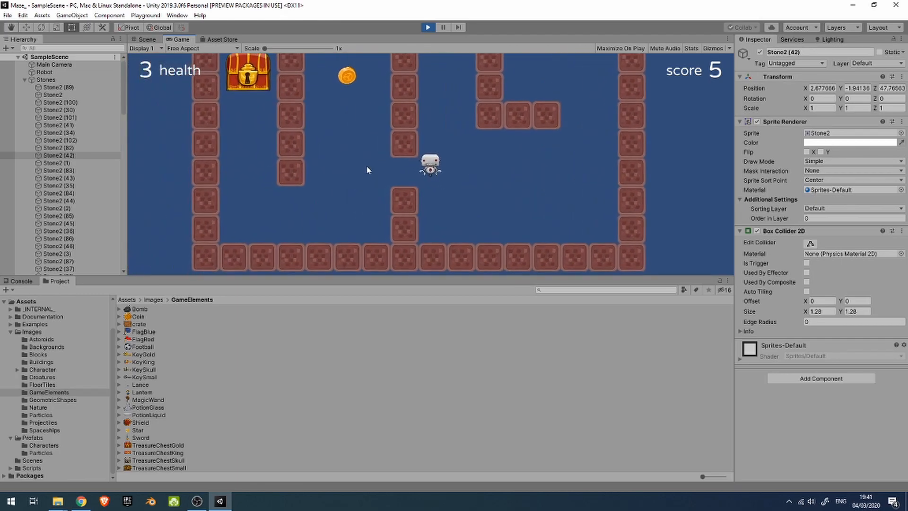
pyautogui.press('Down')
pyautogui.press('Left')
pyautogui.press('Up')
pyautogui.press('Down')
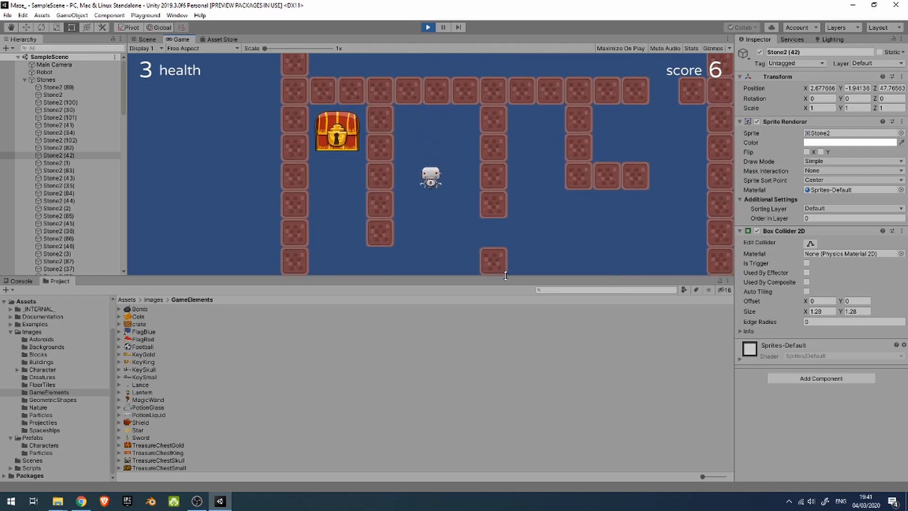
# Lead the robot up the lower-left corridor to collect the treasure chest and test the win condition
pyautogui.press('Left')
pyautogui.press('Up')
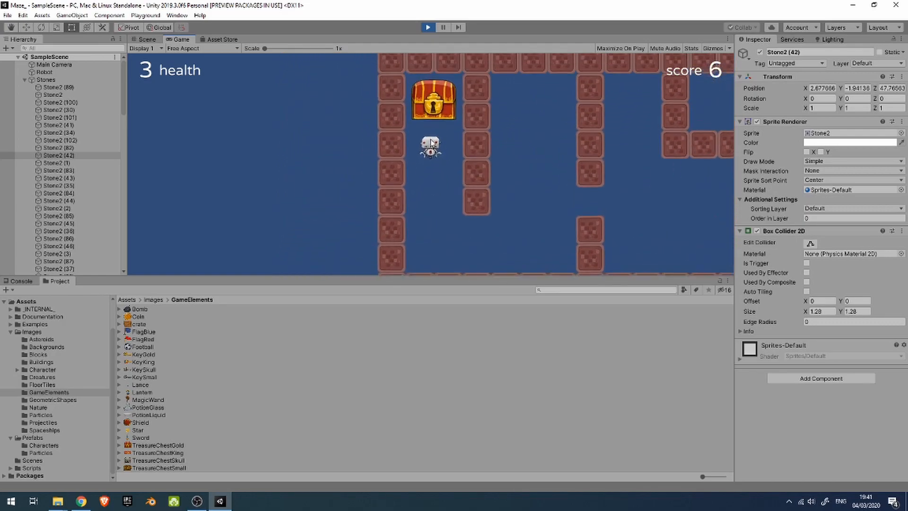
pyautogui.press('Down')
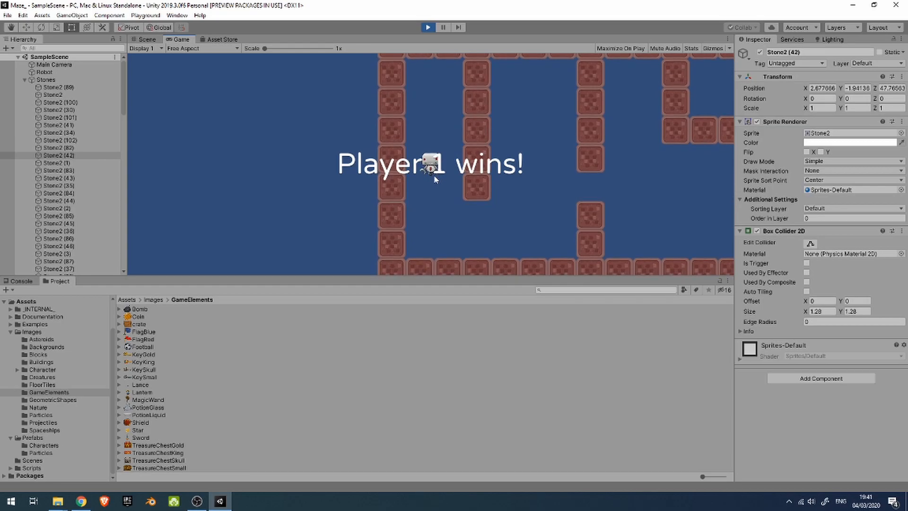
# Collapse the Stones group, stop the playtest and bring the whole maze into view in the scene
pyautogui.click(25, 80)
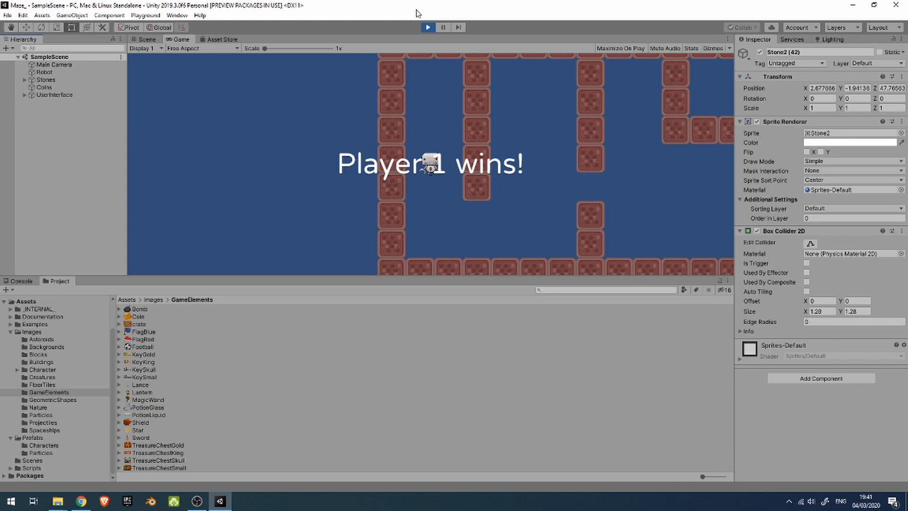
pyautogui.click(428, 27)
pyautogui.scroll(-5, 501, 160)
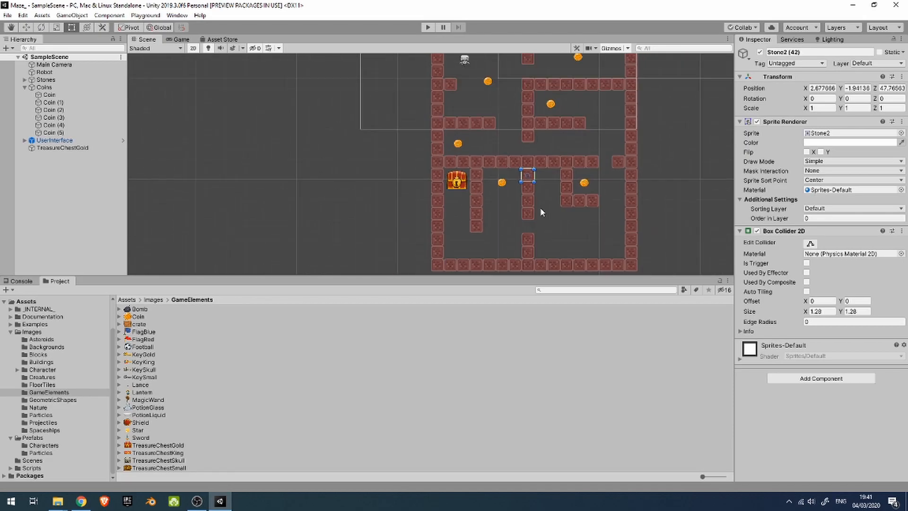
pyautogui.moveTo(560, 188); pyautogui.dragTo(449, 192, button='middle')
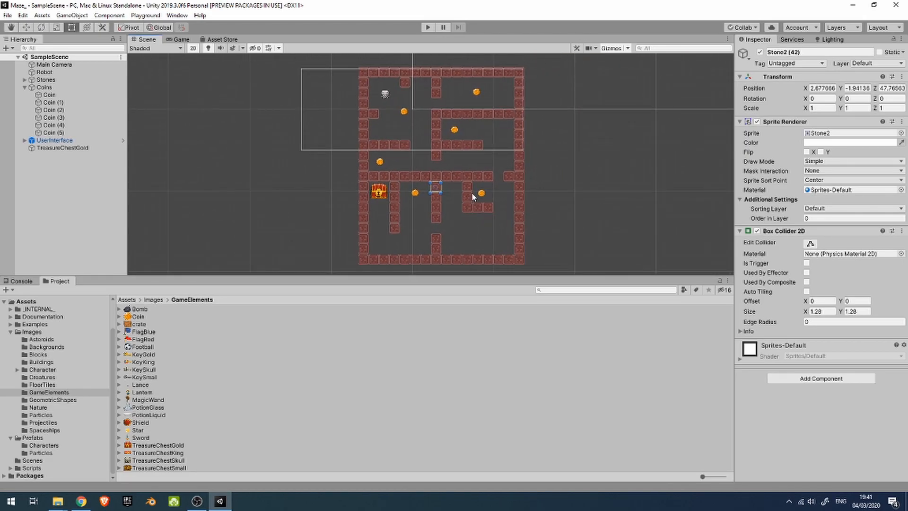